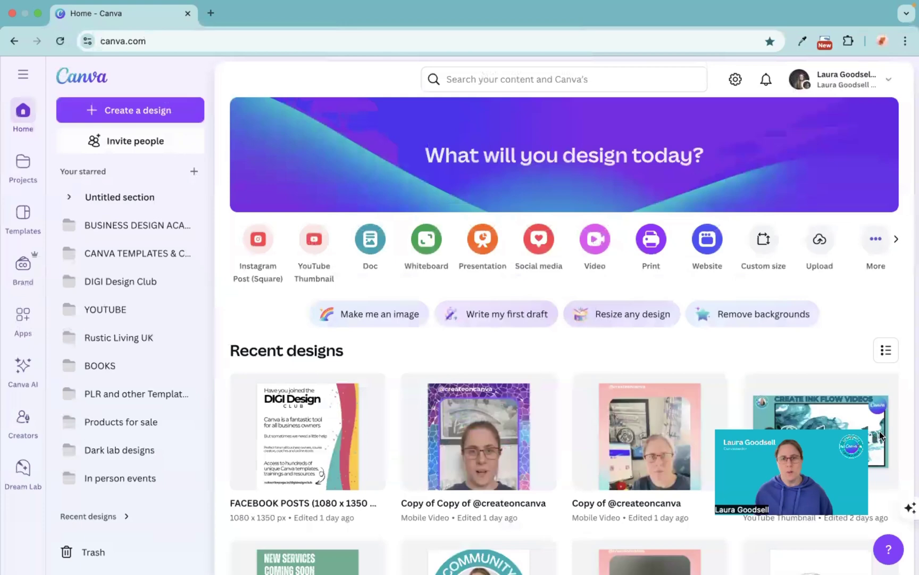
Start a new blank Instagram Story design (1080 × 1920 px) by searching 'instagram'
mouse_move(880, 436)
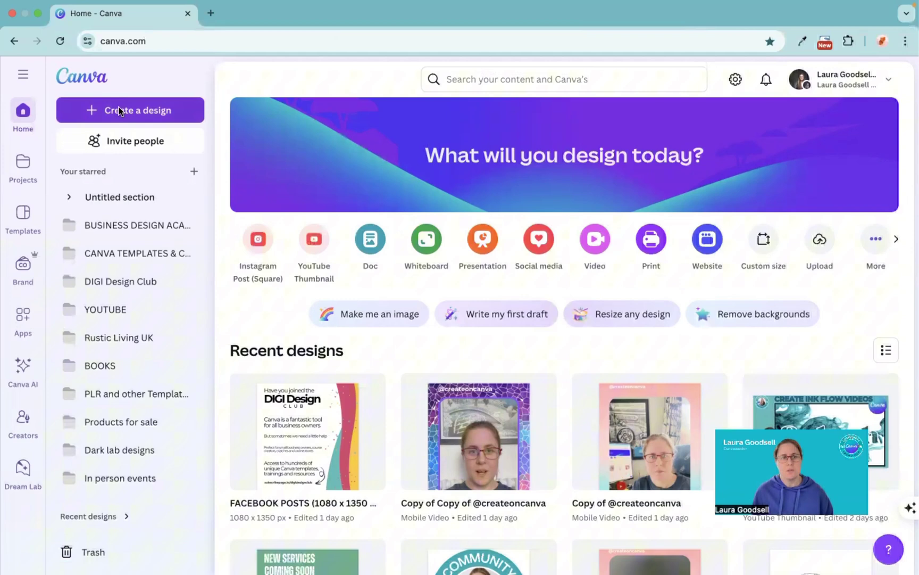
left_click(140, 110)
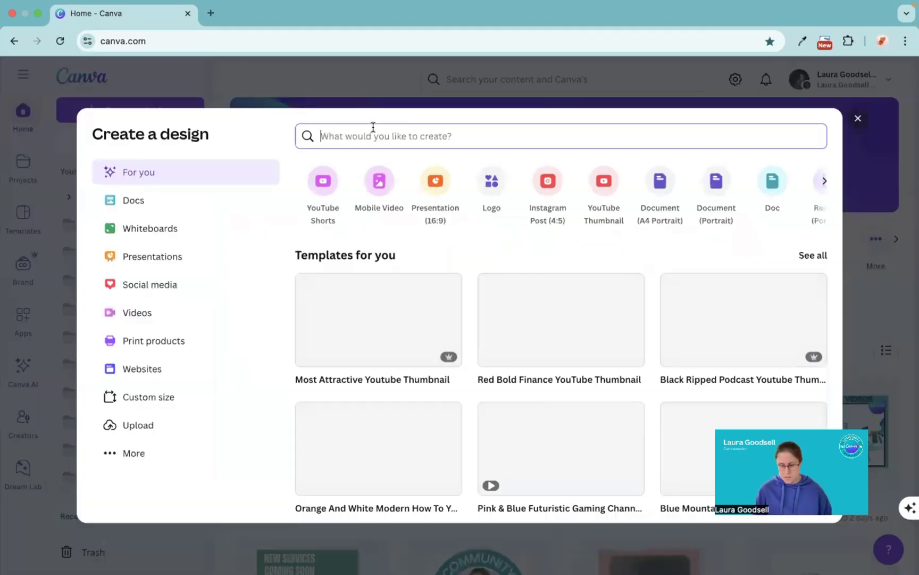
type("instagra")
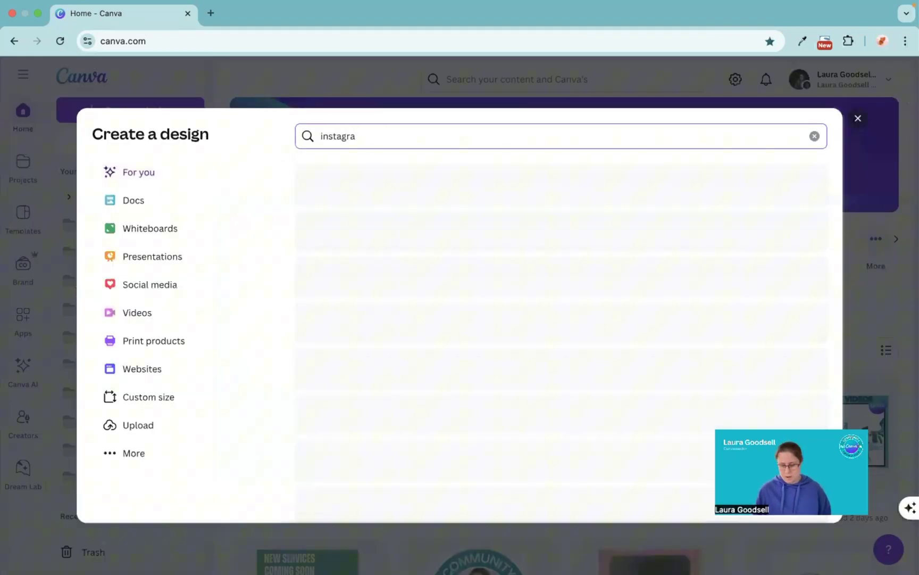
type("m")
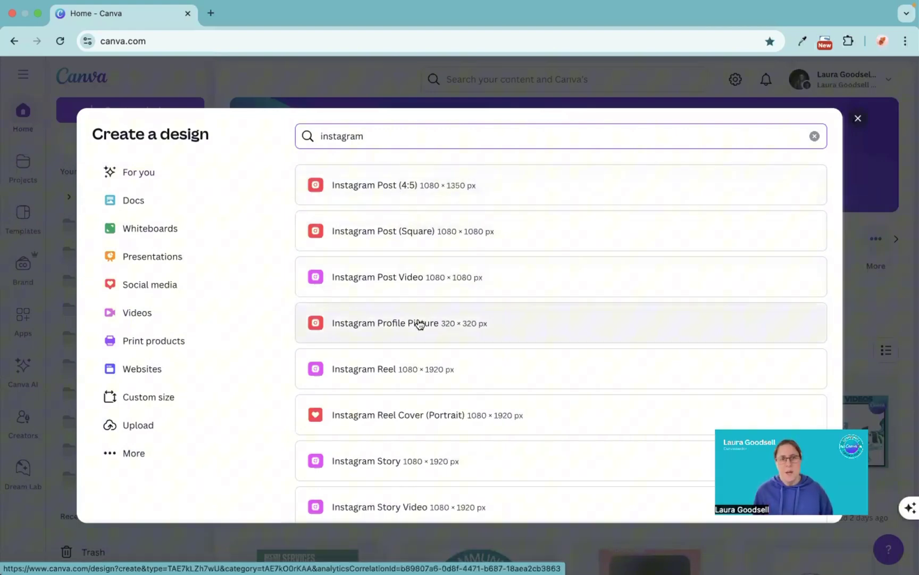
left_click(376, 460)
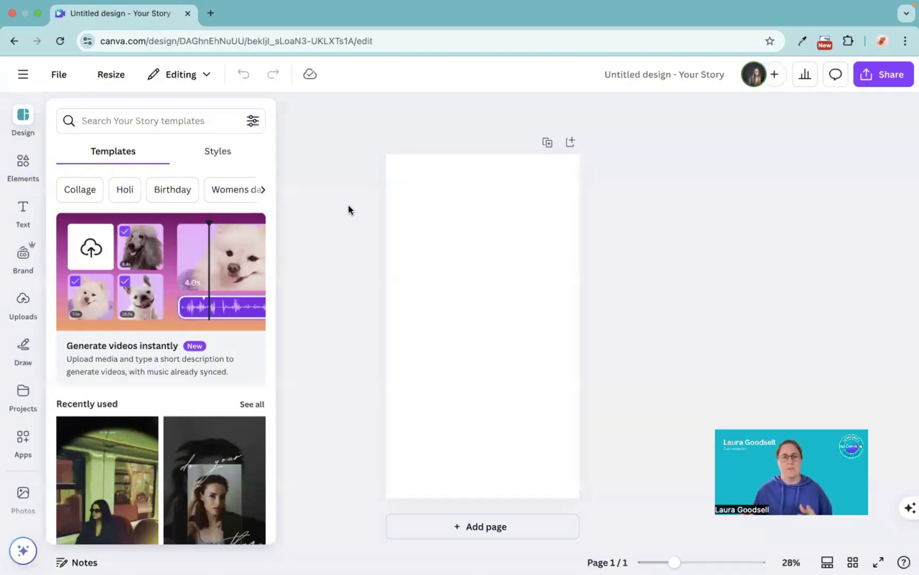
Fill the story page background with the teal Business Design Academy brand colour
left_click(437, 209)
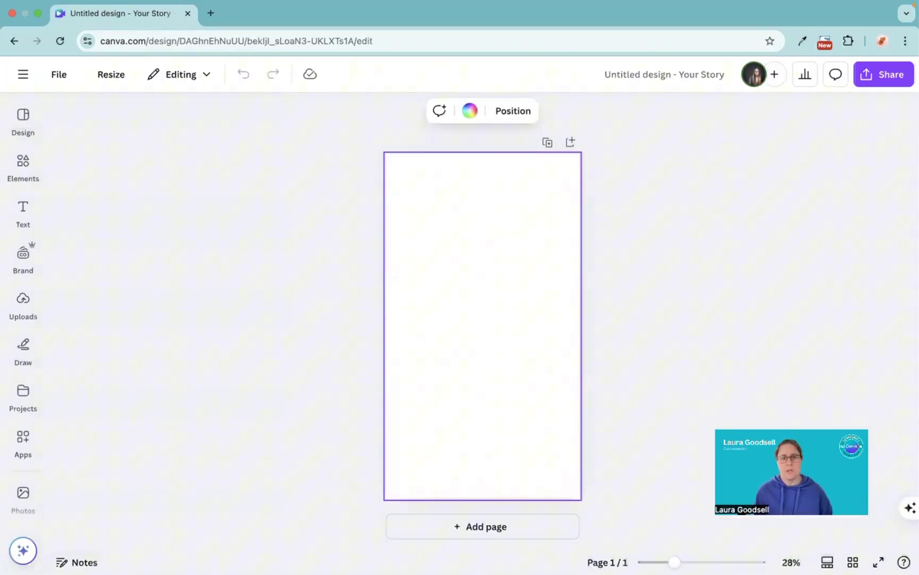
left_click(470, 113)
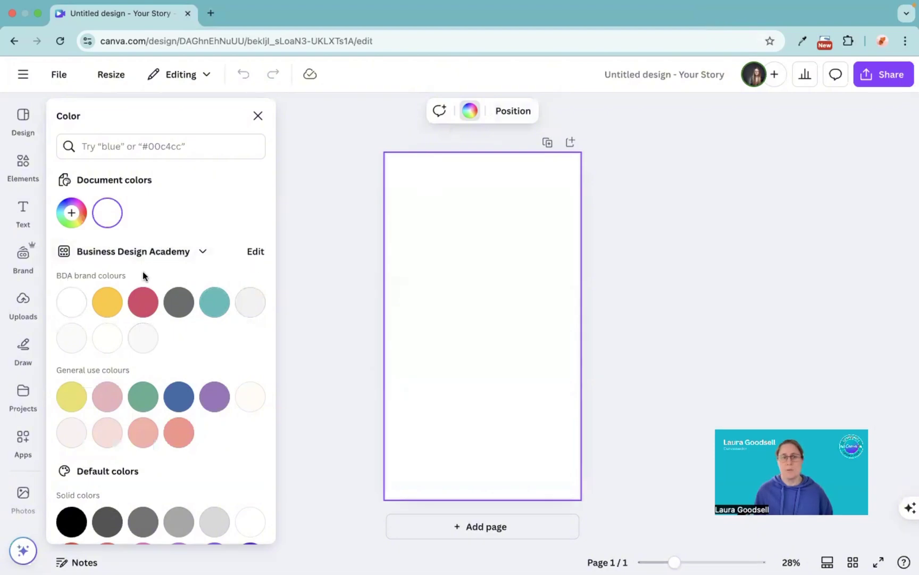
left_click(208, 308)
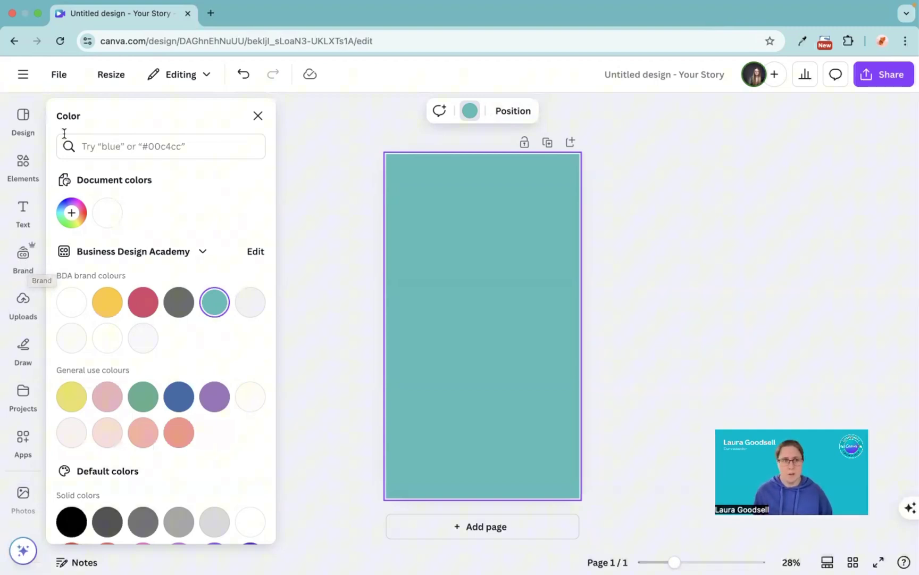
Search Elements for 'graphic design icon' and browse all Graphics results
left_click(23, 162)
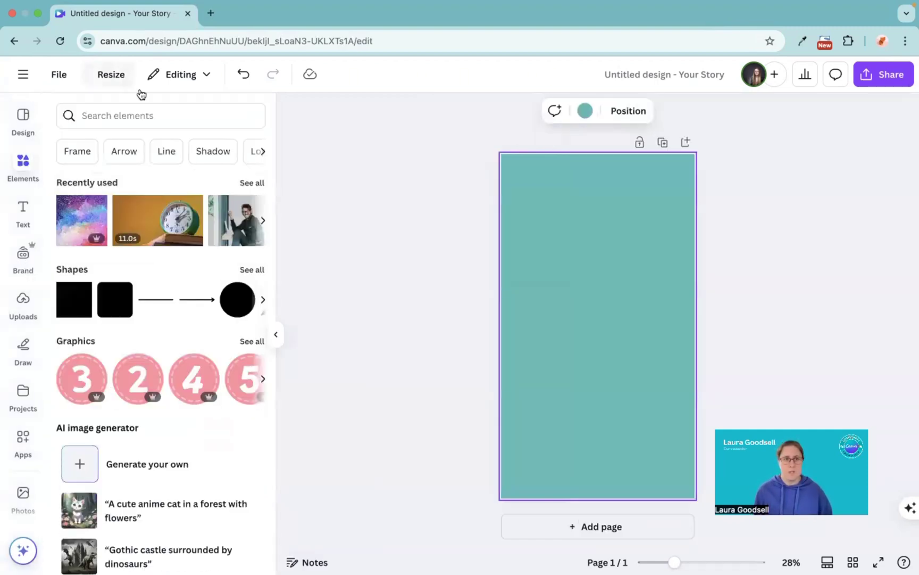
left_click(119, 114)
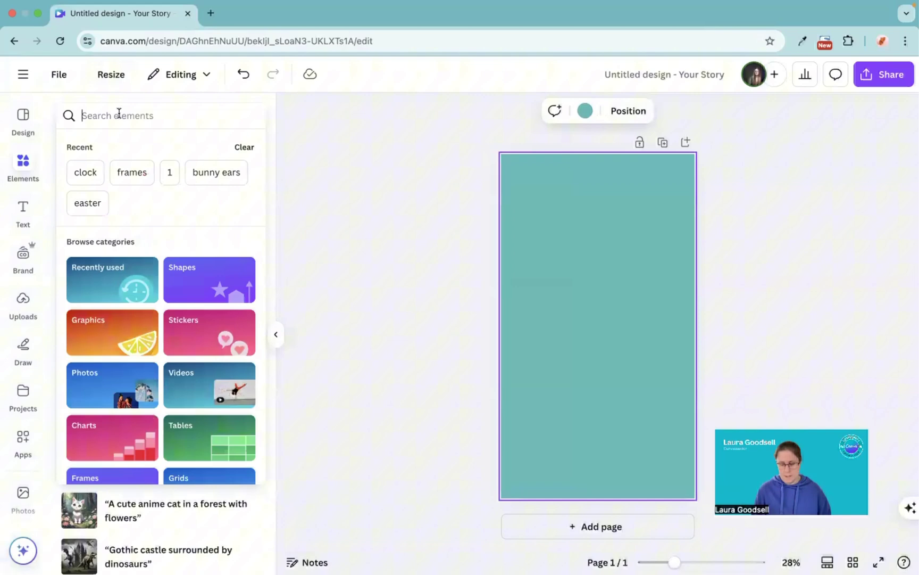
type("graphic design i")
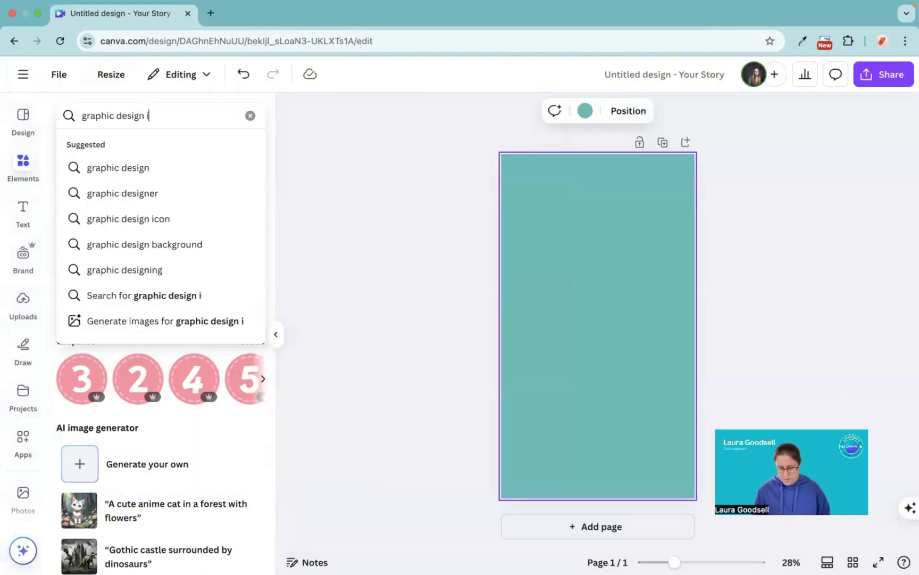
type("con")
key("Return")
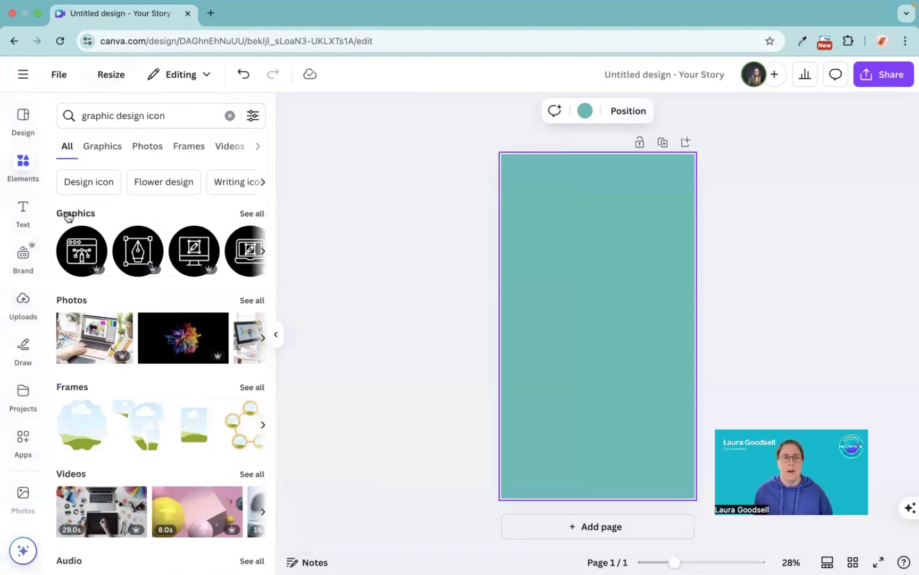
left_click(252, 215)
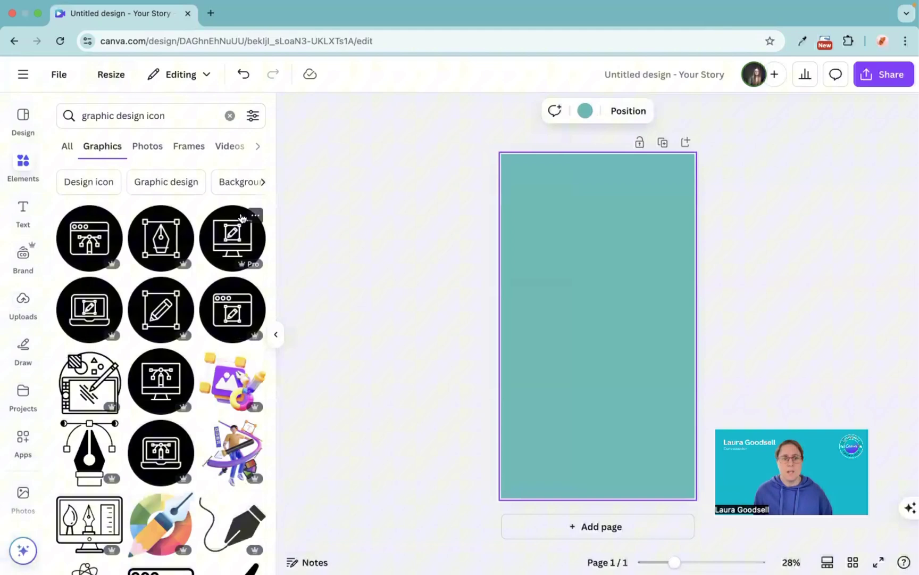
scroll(114, 321, "down", 10)
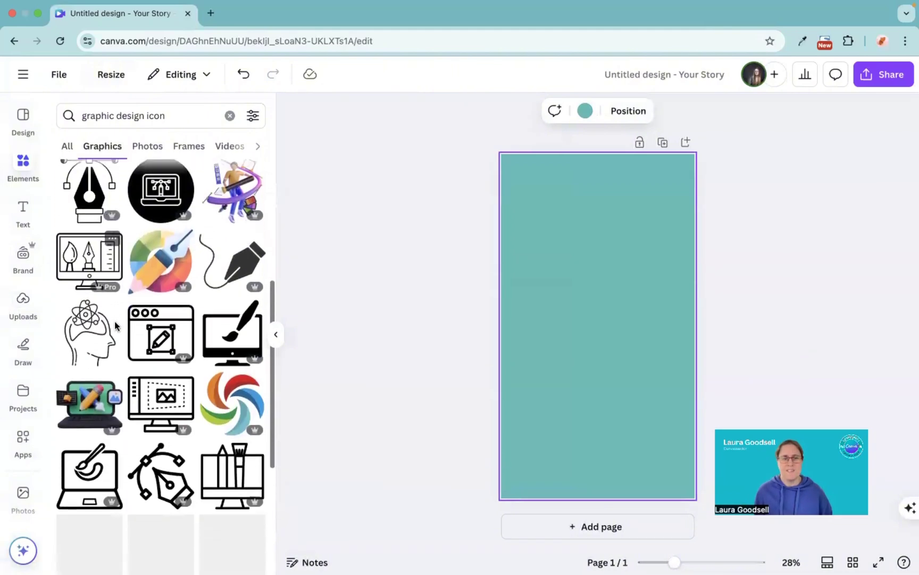
scroll(114, 320, "down", 1)
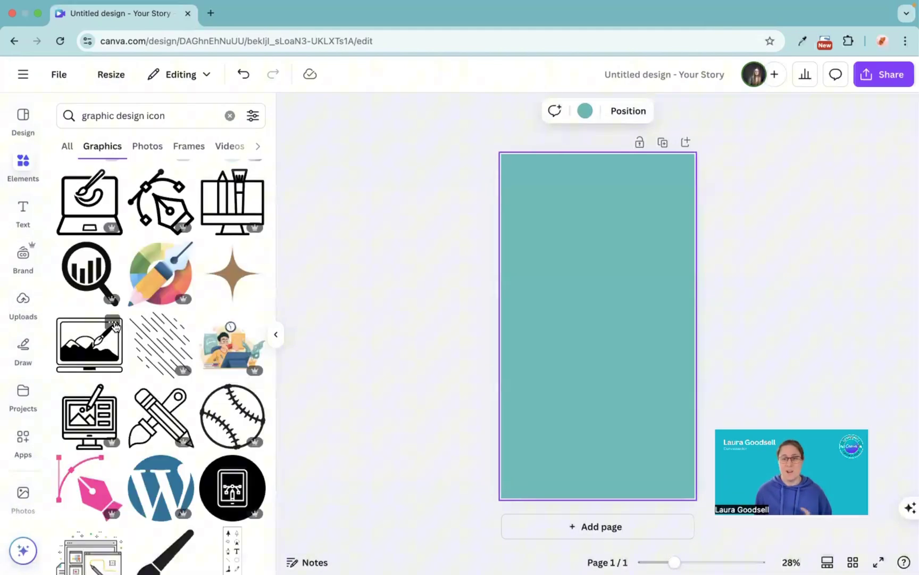
scroll(114, 324, "up", 10)
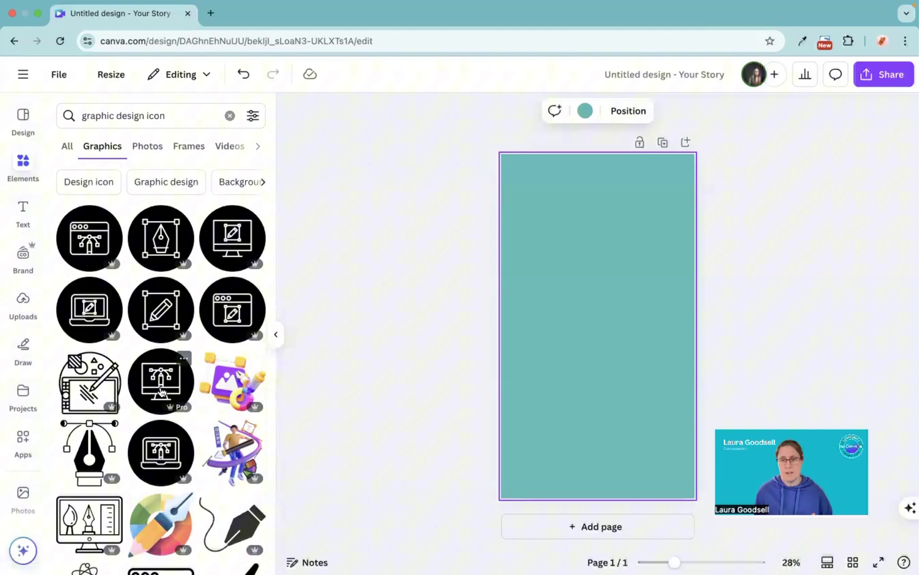
Try the monitor, head and lightbulb pen-tool icons, stacked vertically on the page
left_click(92, 242)
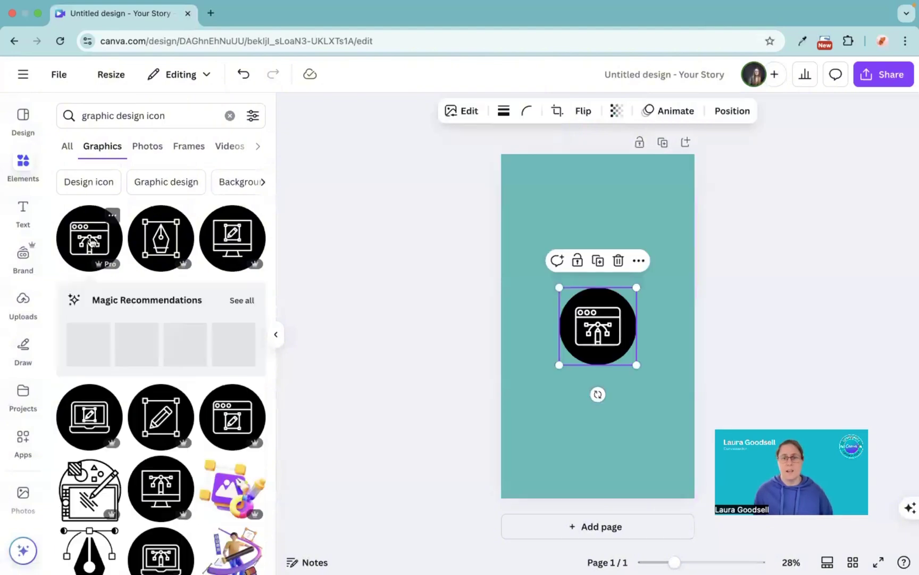
key("Delete")
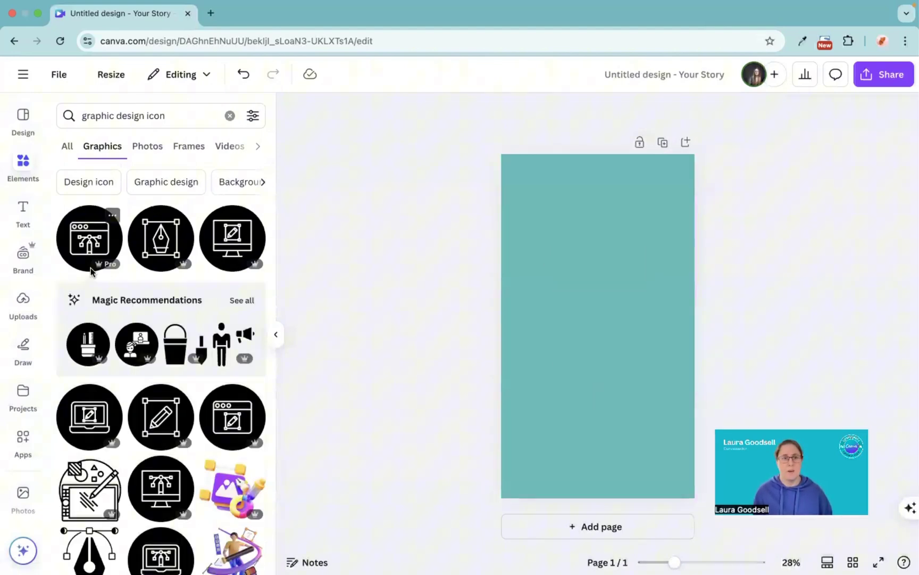
scroll(90, 268, "down", 3)
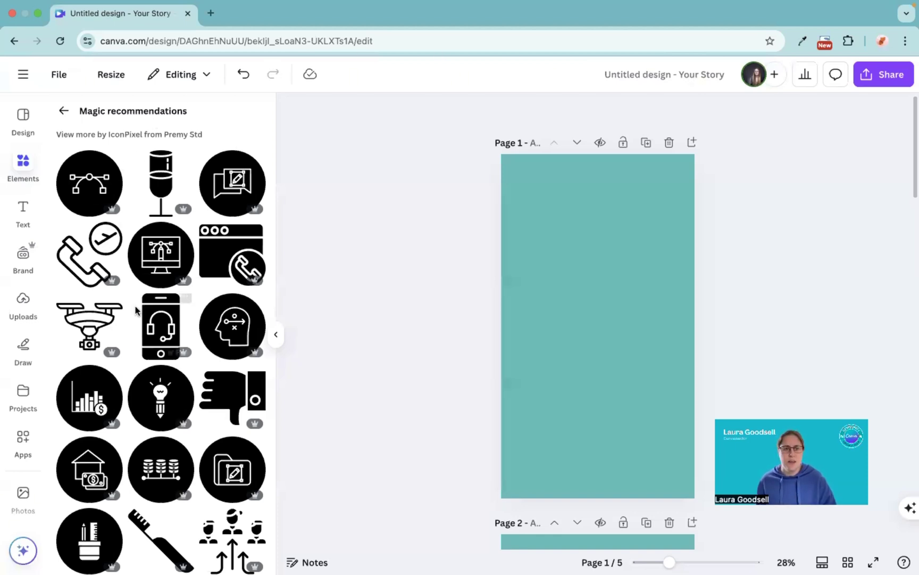
left_click(149, 260)
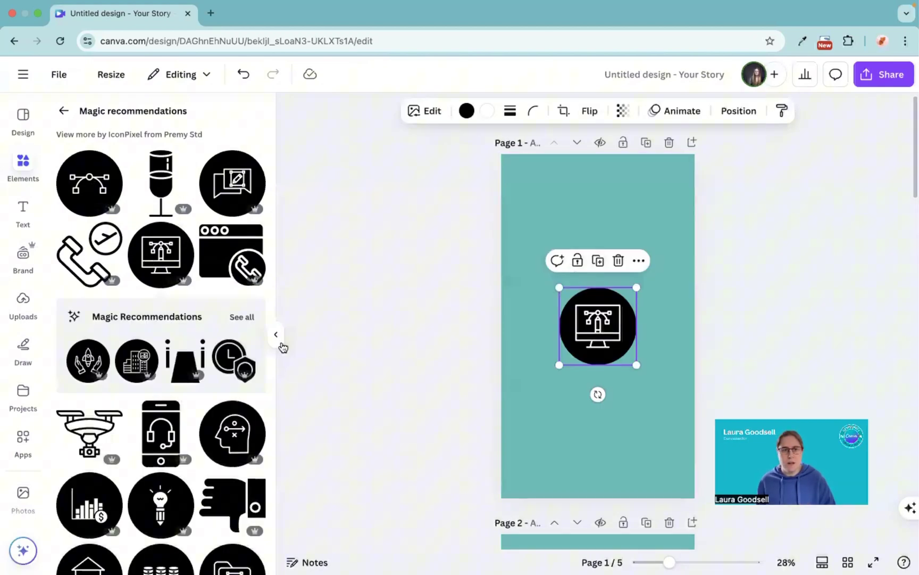
left_click(229, 437)
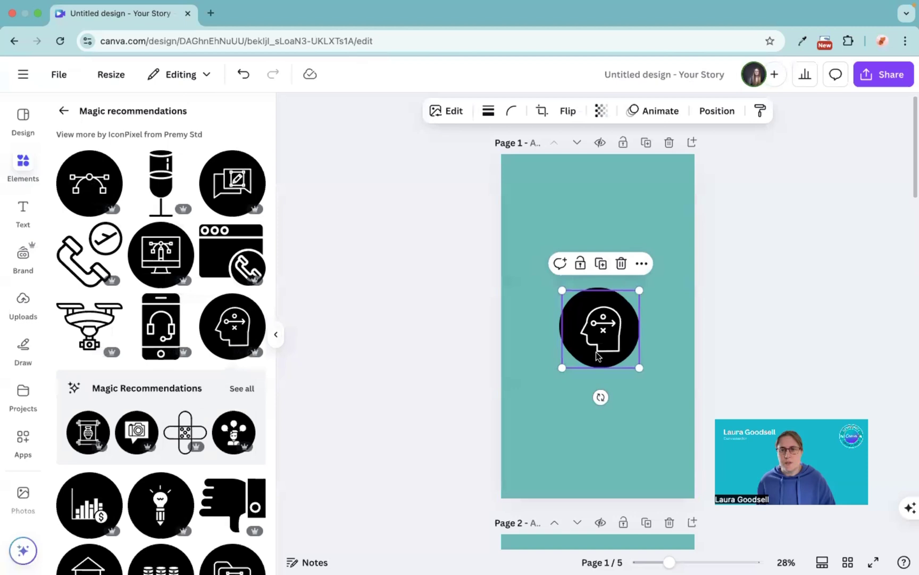
left_click_drag(607, 338, 606, 434)
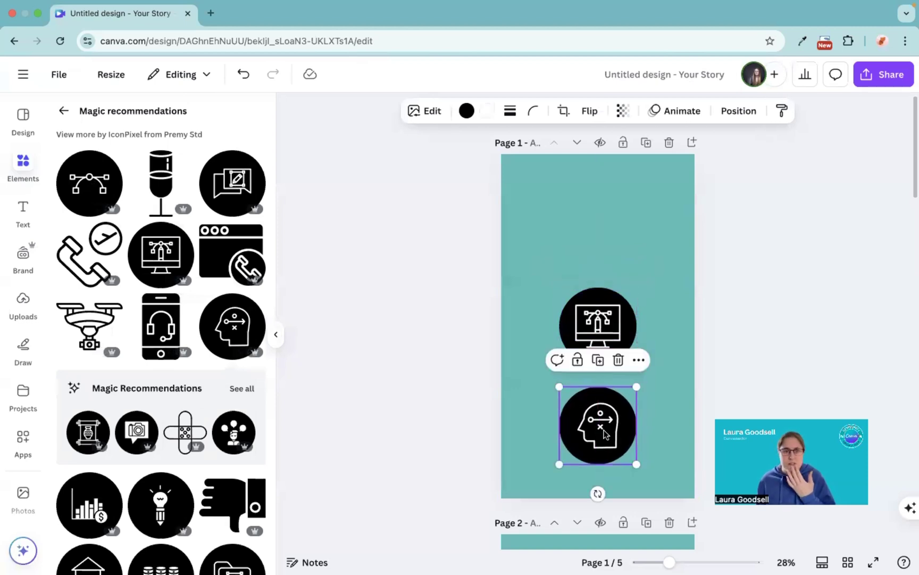
left_click(160, 504)
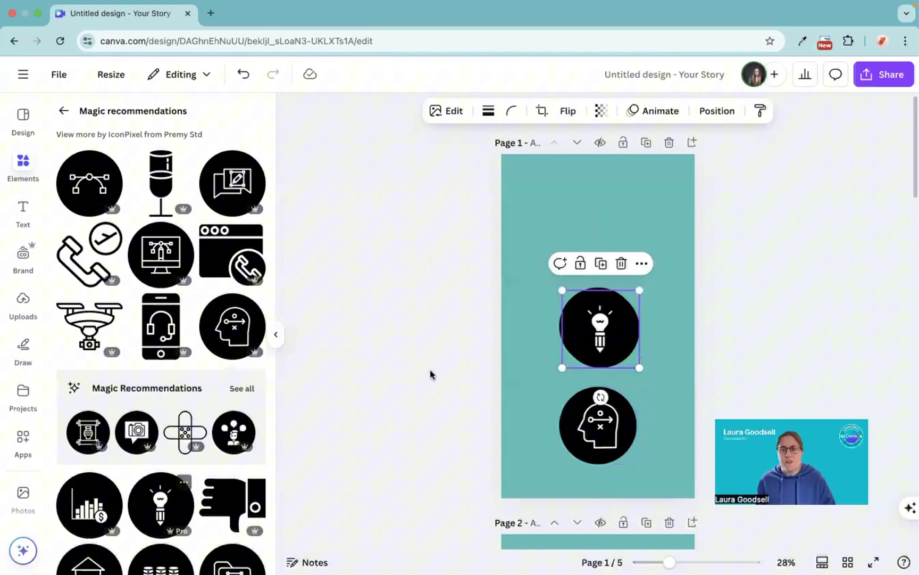
left_click_drag(604, 303, 609, 220)
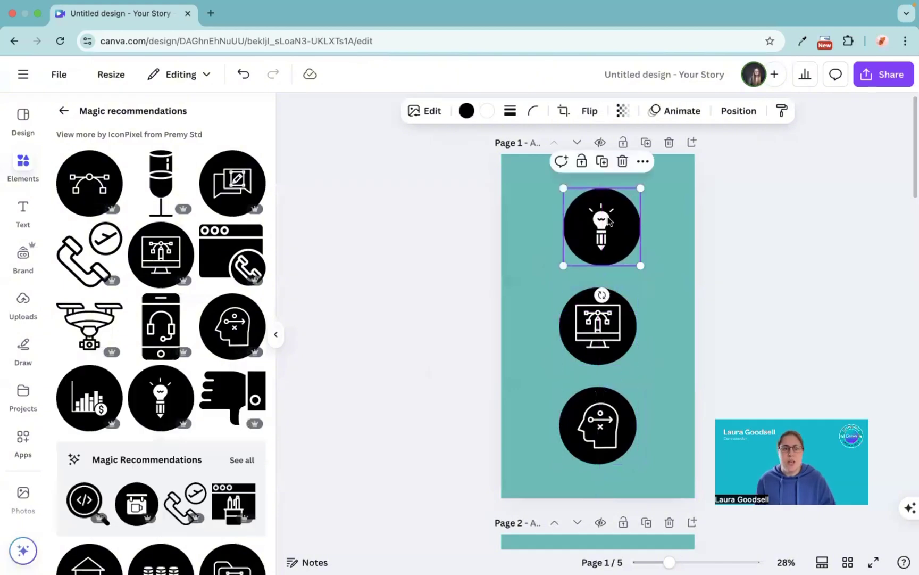
Delete the lightbulb and head icons, keeping only the monitor icon
key("Delete")
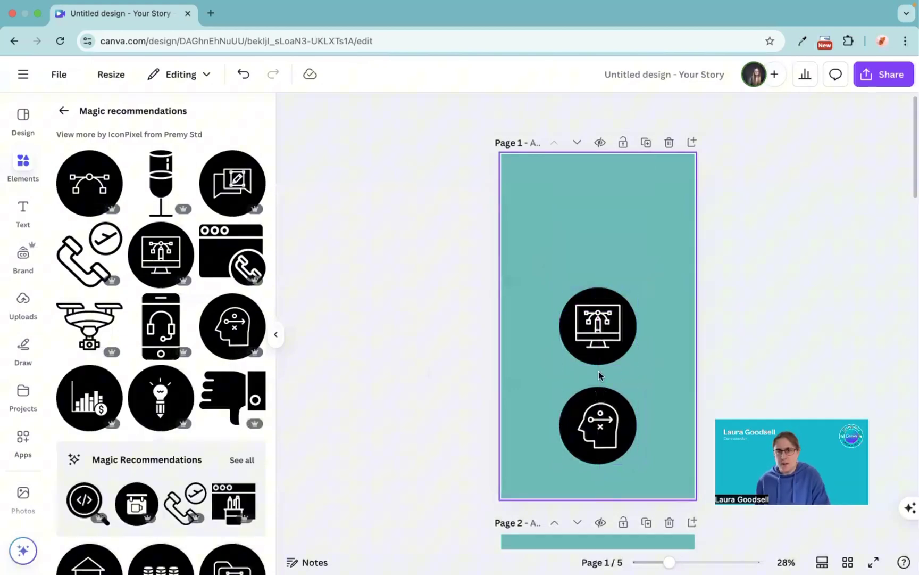
left_click(595, 433)
key("Delete")
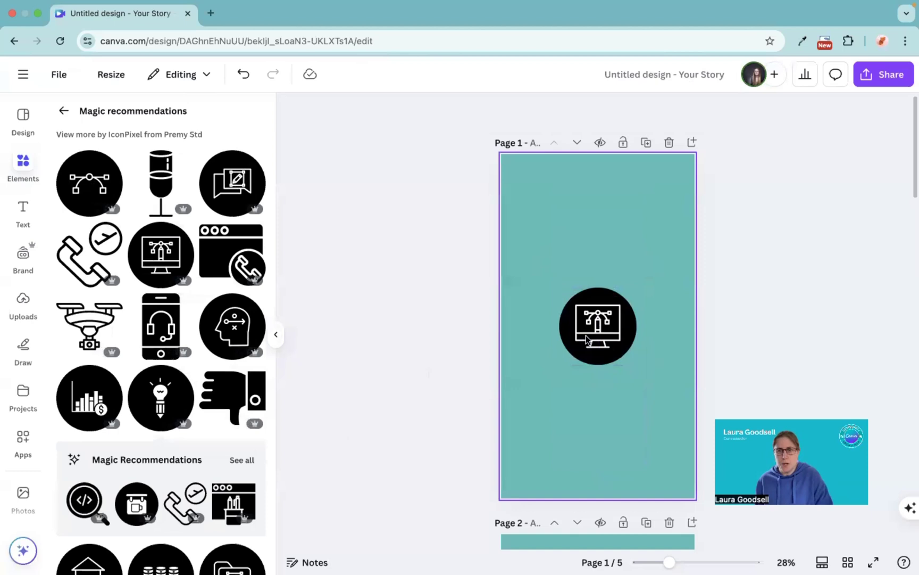
left_click(589, 338)
Enlarge the monitor icon to about 290 px wide, centred on the page
left_click_drag(559, 286, 520, 239)
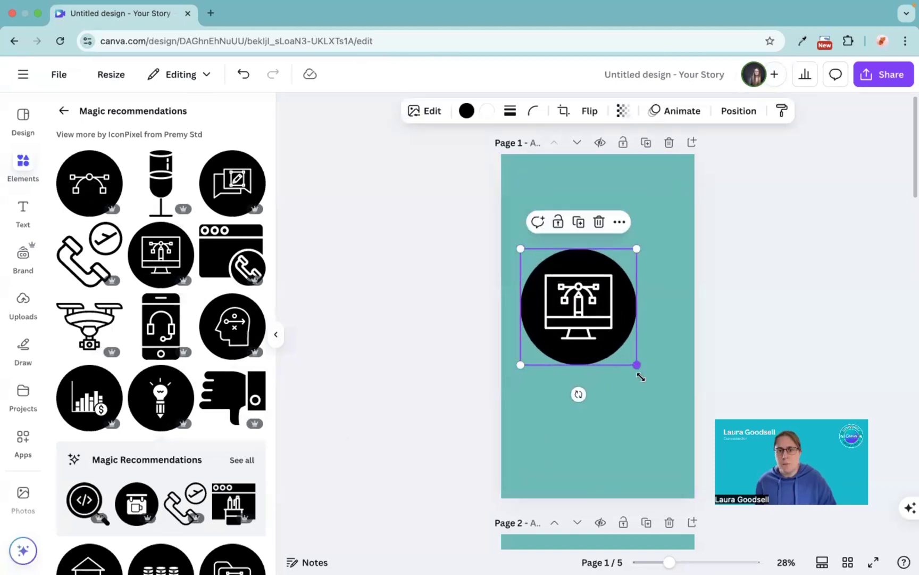
left_click_drag(640, 377, 663, 415)
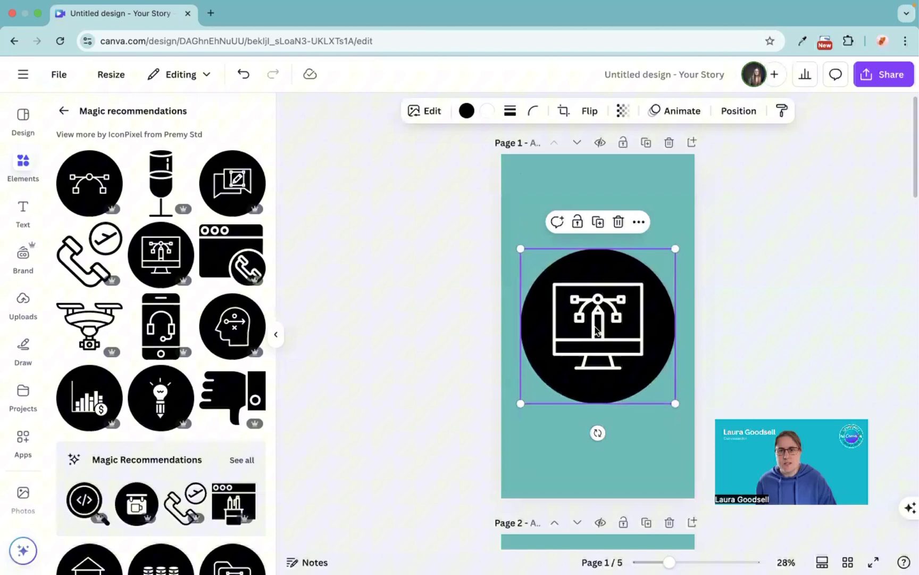
left_click_drag(596, 331, 597, 330)
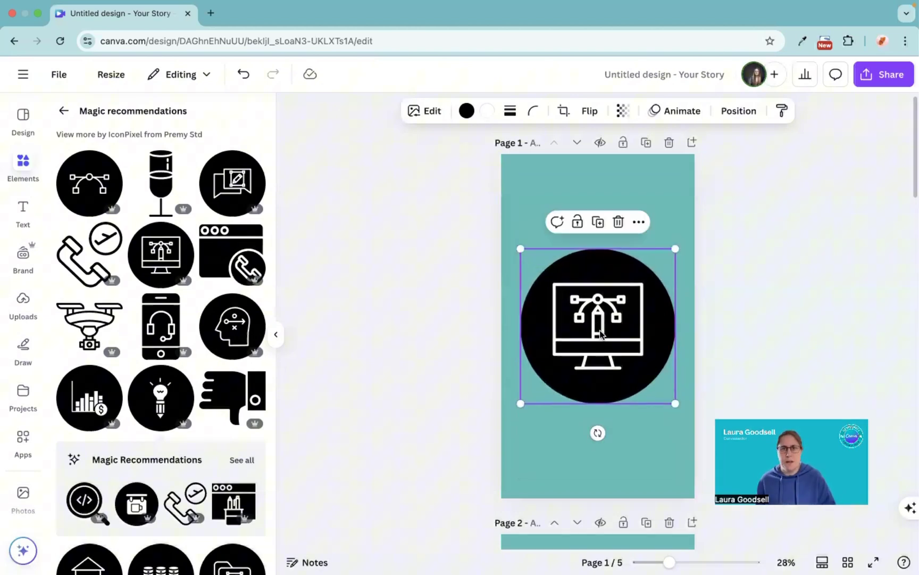
Recolour the icon with a white circle and teal line art
left_click(467, 111)
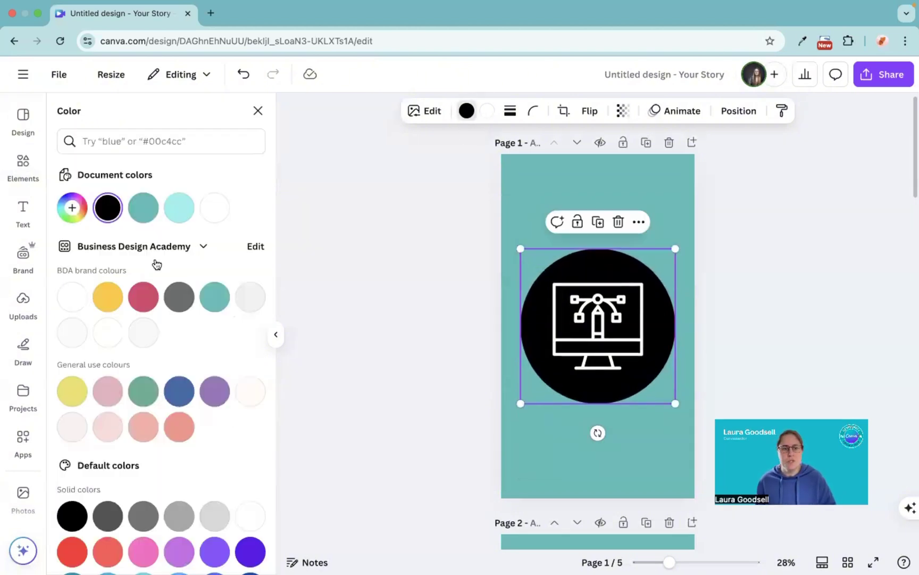
left_click(75, 298)
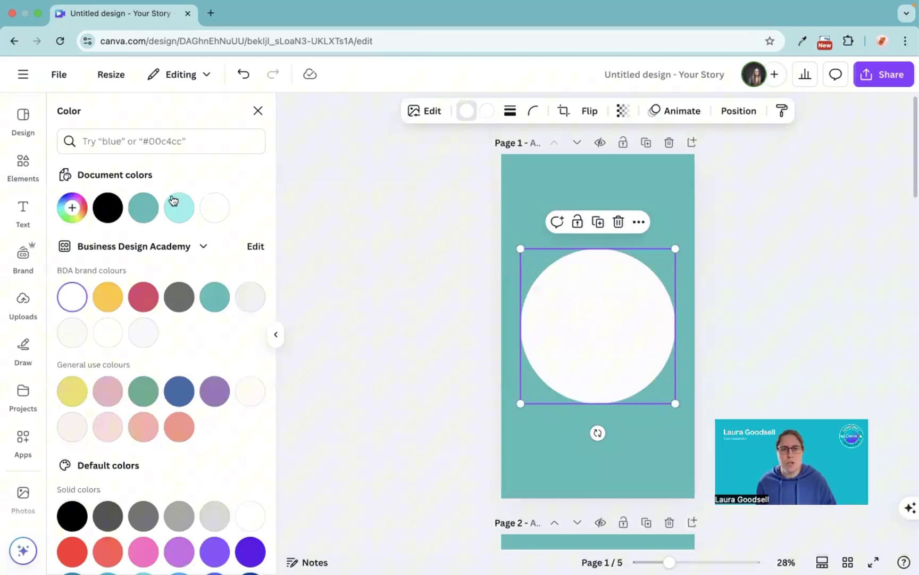
left_click(486, 113)
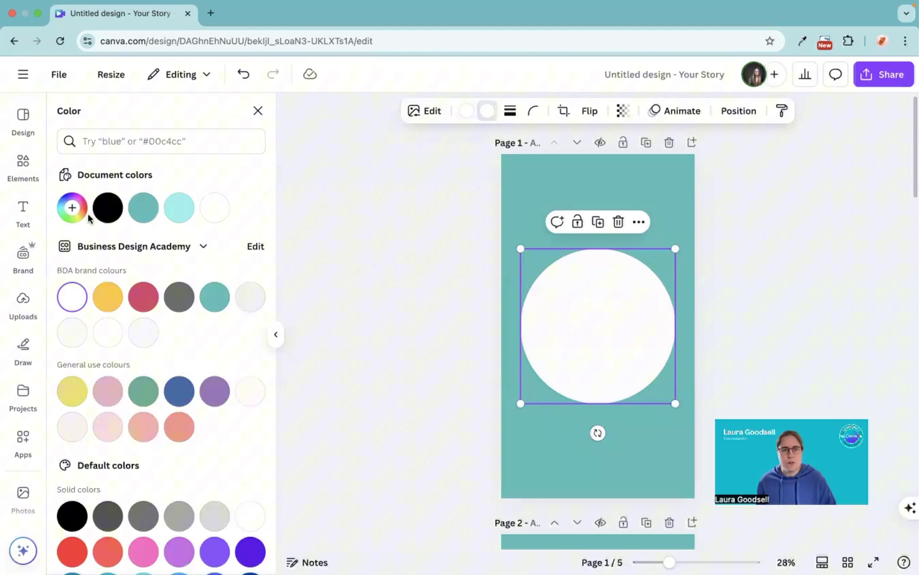
left_click(114, 211)
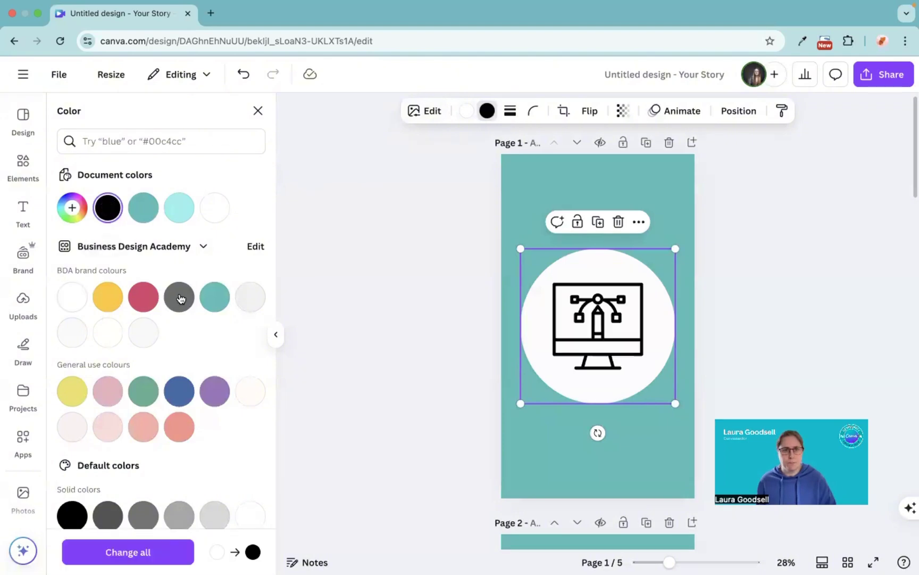
left_click(206, 296)
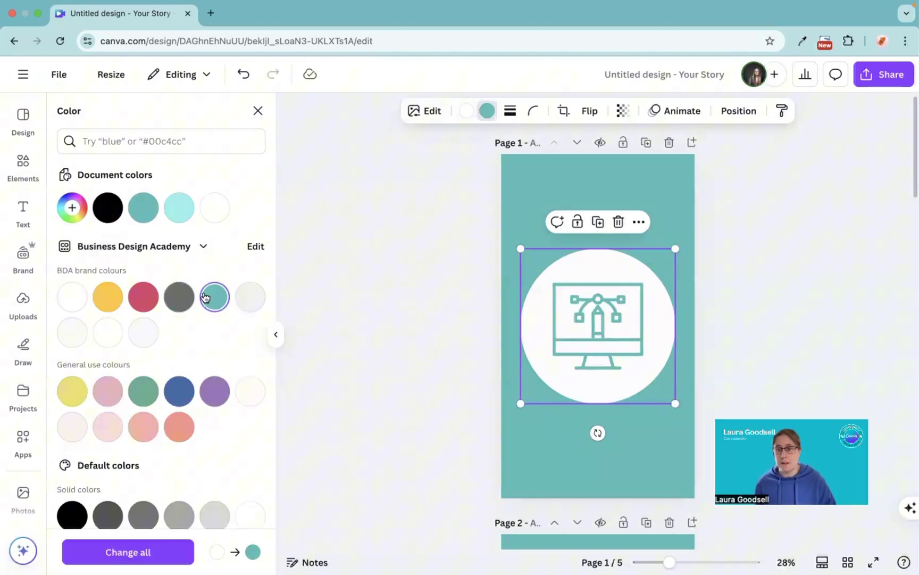
left_click(398, 288)
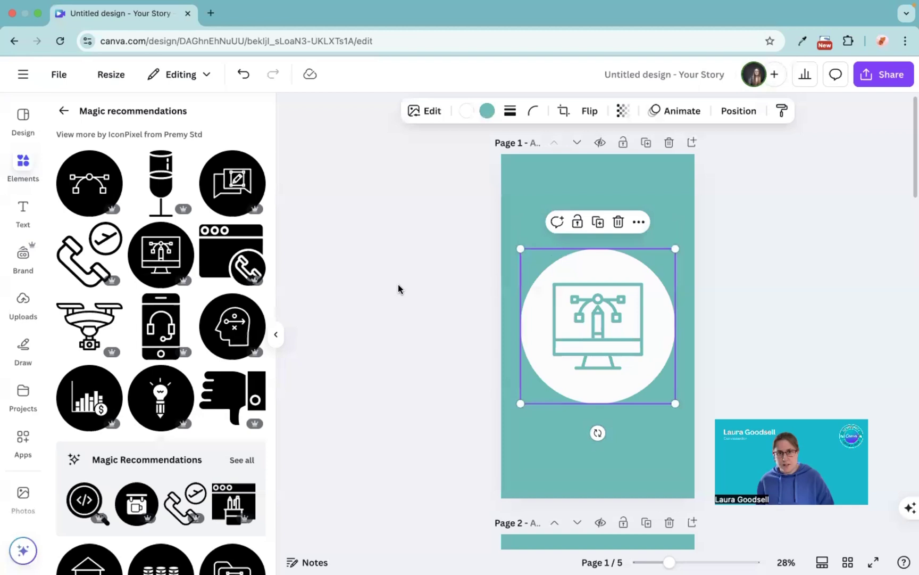
Add a 'web design' text box placed on the white circle
key("t")
key("Escape")
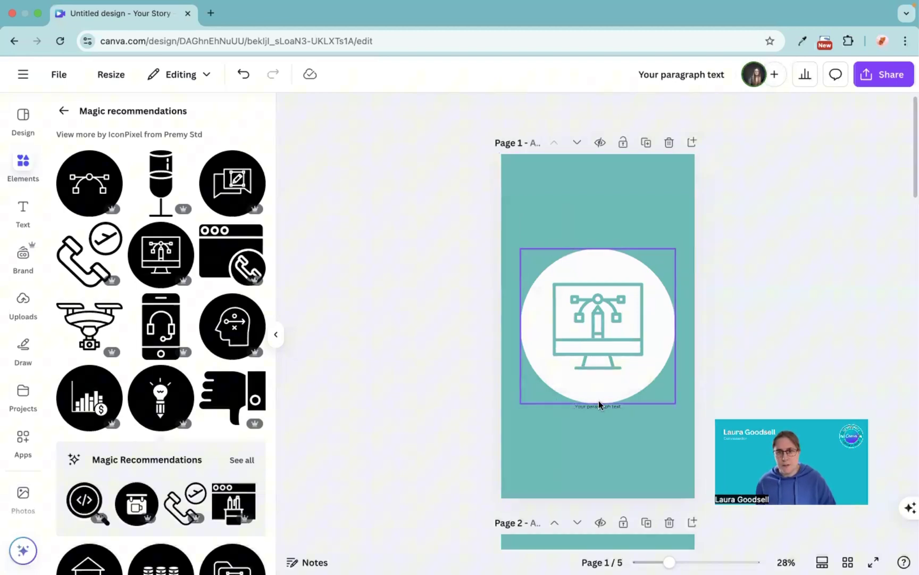
left_click_drag(598, 404, 596, 380)
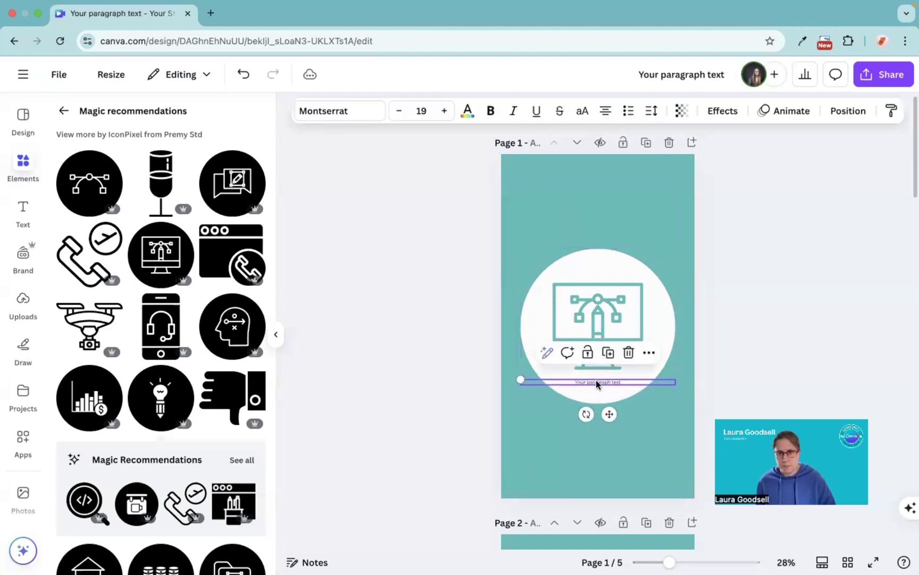
type("web design")
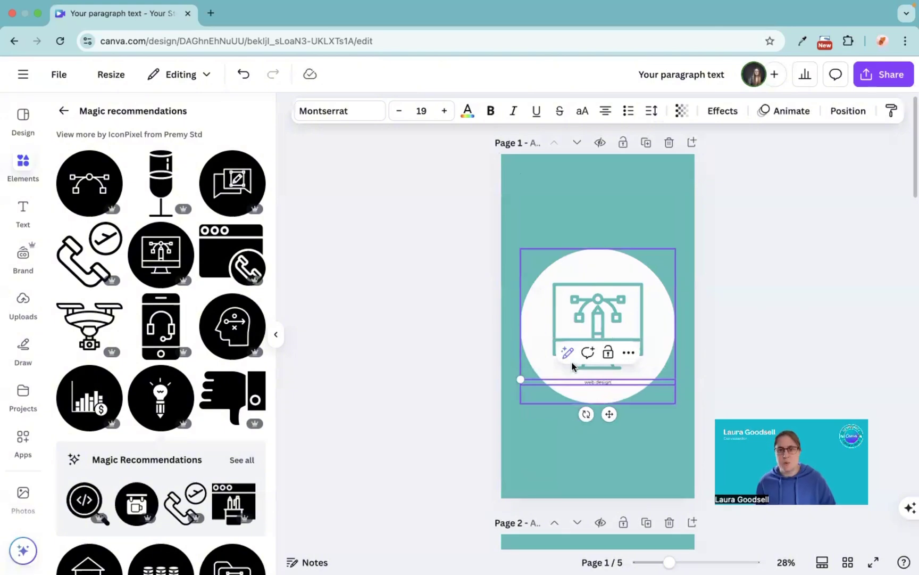
key("Escape")
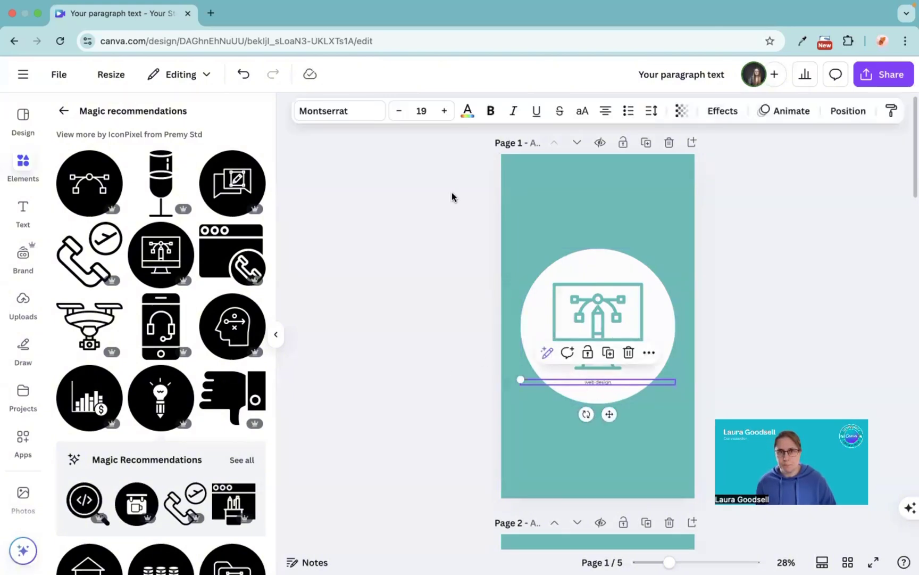
Raise the caption's font size to 52 and nudge it slightly up
left_click(446, 111)
left_click(446, 111)
left_click(446, 111)
left_click(446, 111)
left_click(446, 111)
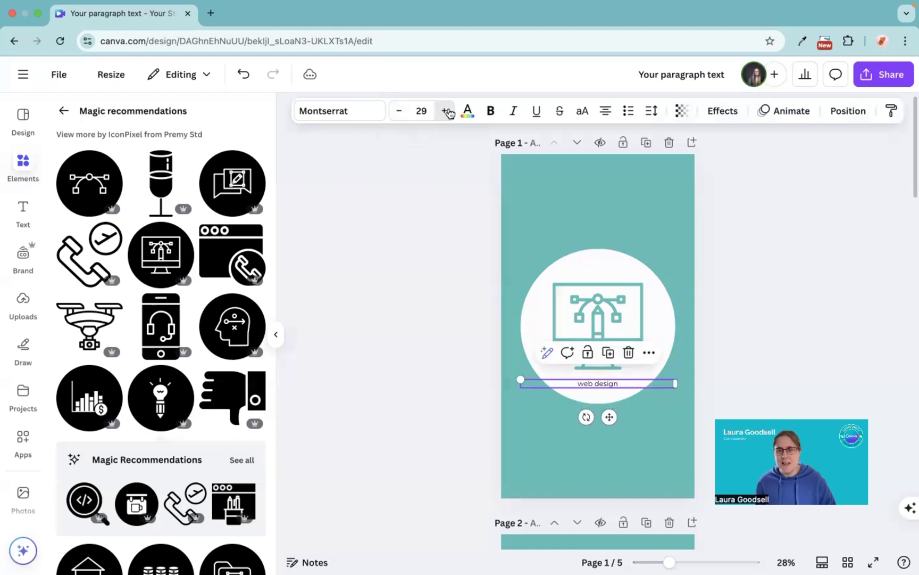
left_click(445, 111)
left_click(446, 111)
left_click(446, 111)
left_click(446, 111)
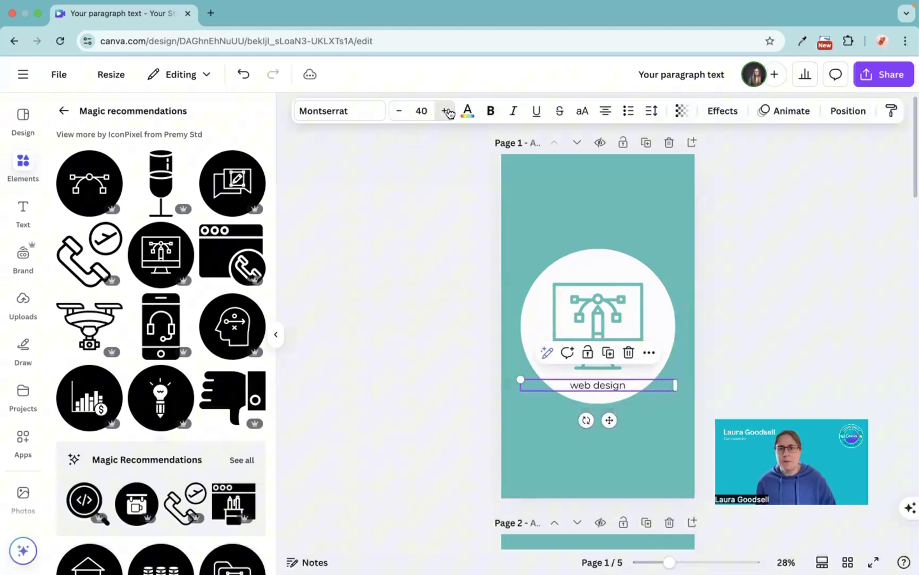
left_click(446, 111)
left_click(446, 111)
left_click(447, 111)
left_click(447, 111)
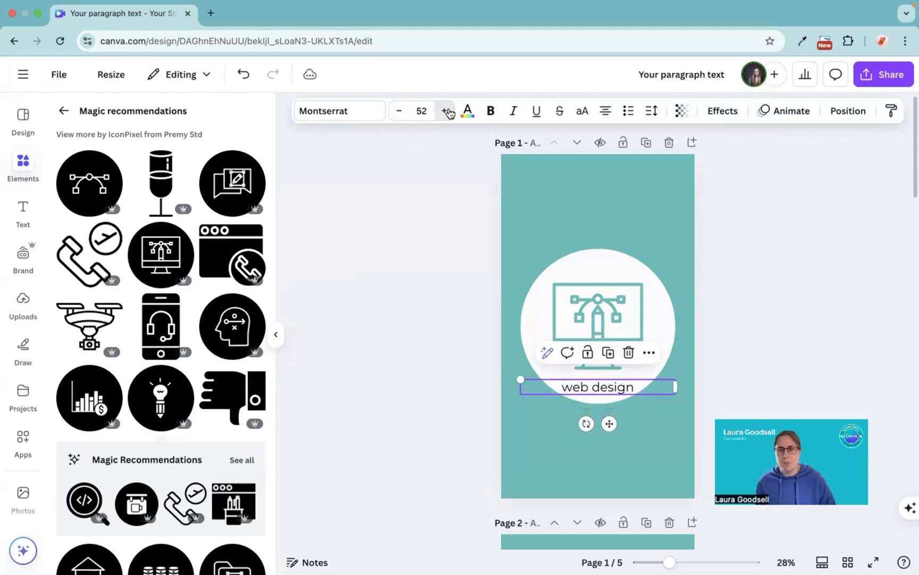
left_click(374, 435)
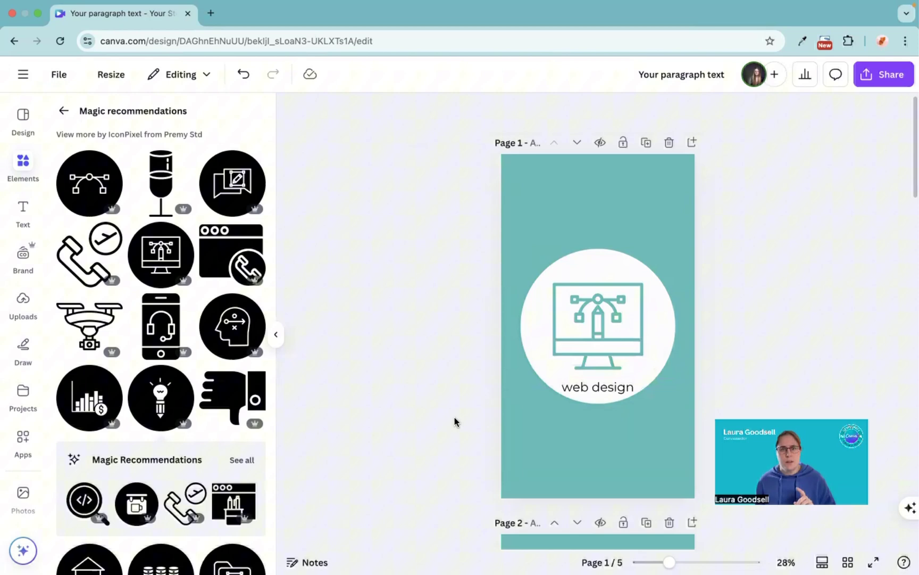
left_click_drag(608, 388, 609, 382)
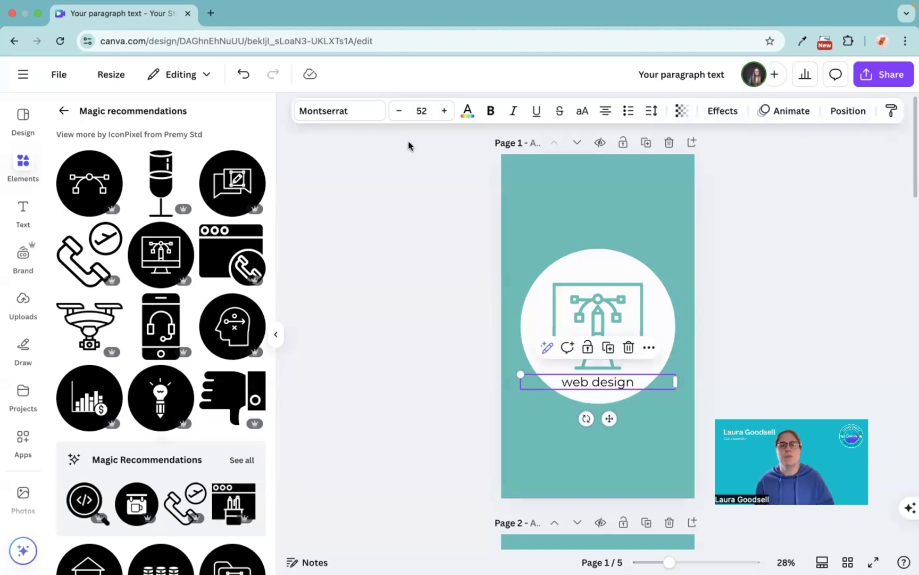
Make the 'web design' caption bold and teal
left_click(490, 111)
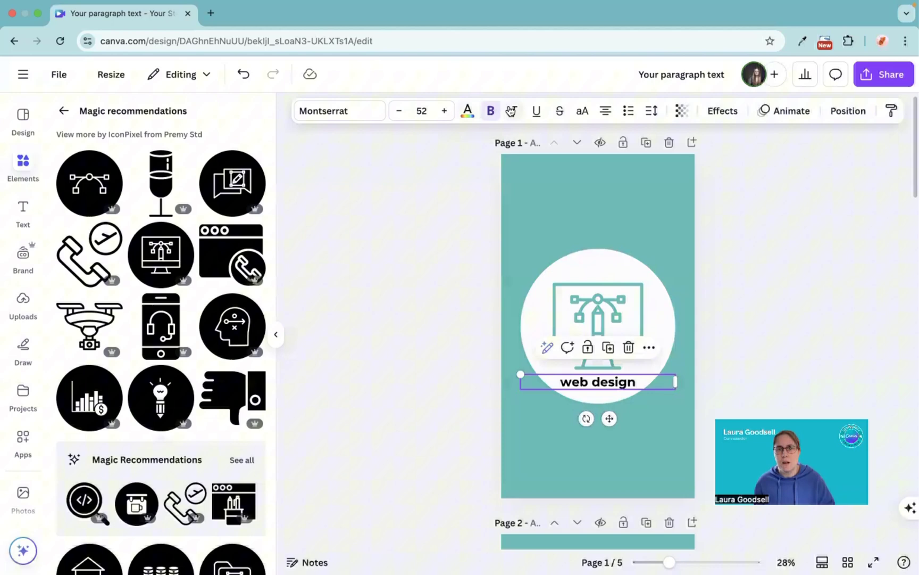
left_click(462, 113)
left_click(144, 207)
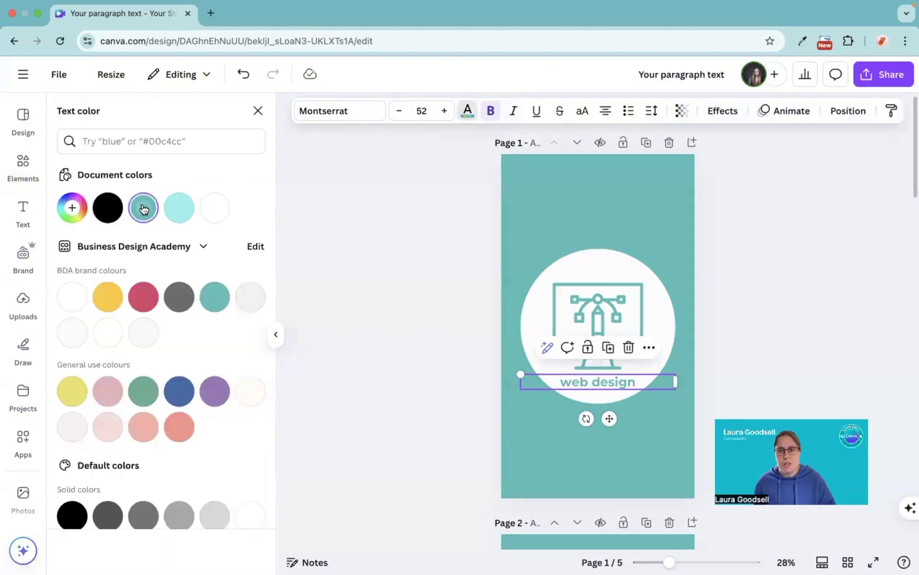
left_click(410, 243)
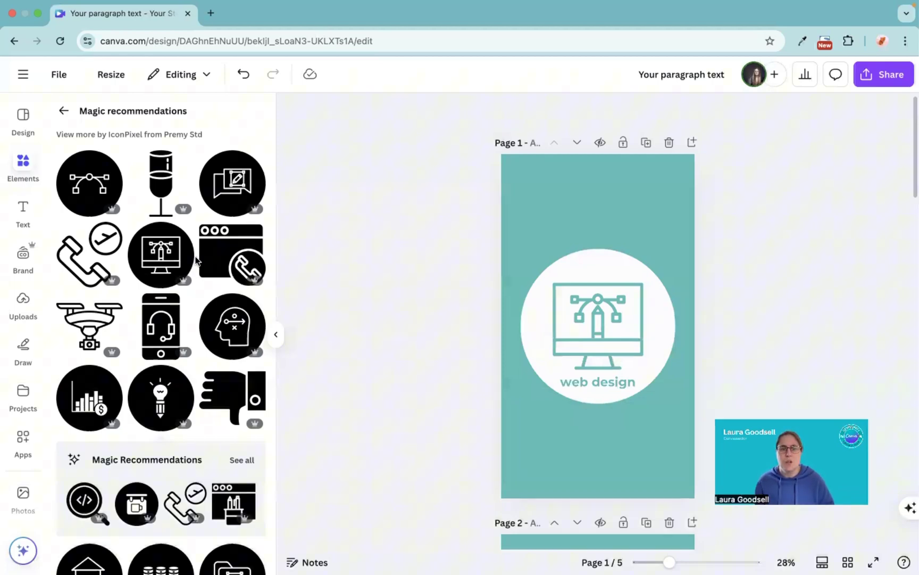
Scroll to page 2 with the white circle framing the butterfly drawing
scroll(162, 291, "down", 5)
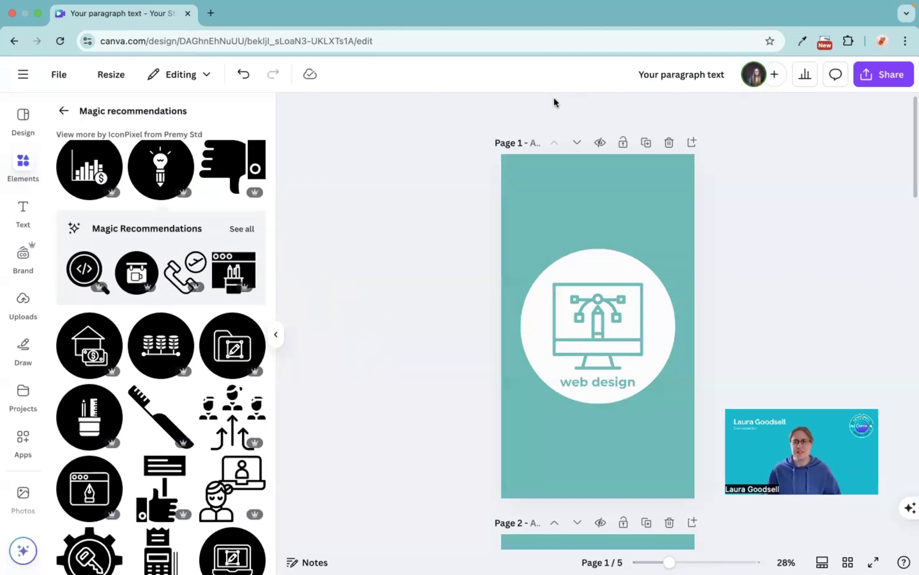
scroll(403, 324, "down", 10)
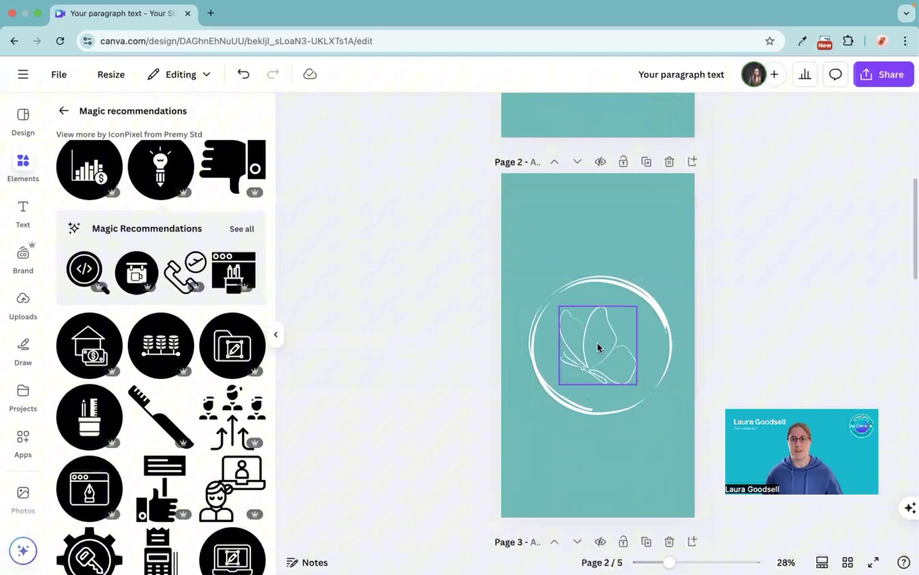
Set the border colour of the tulip ring on page 3 to white
scroll(597, 346, "down", 5)
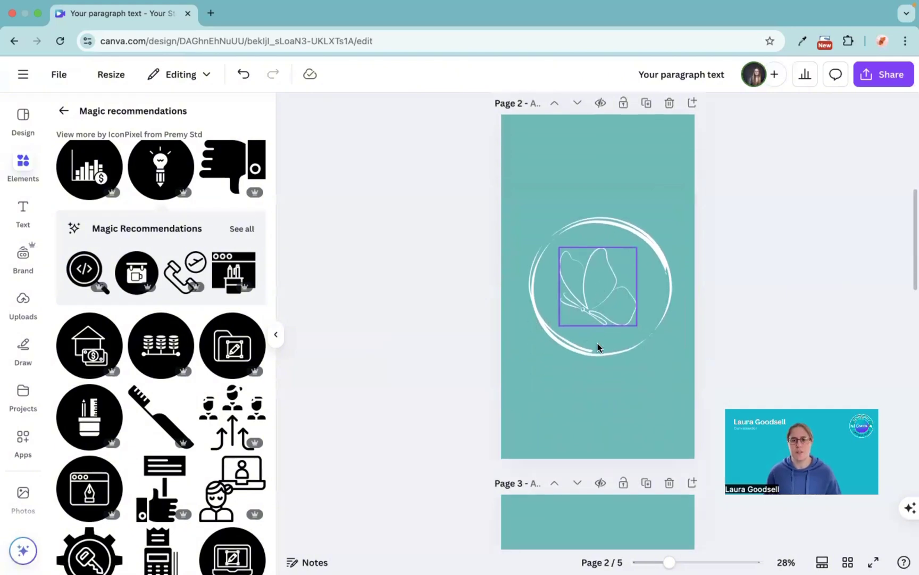
left_click(611, 364)
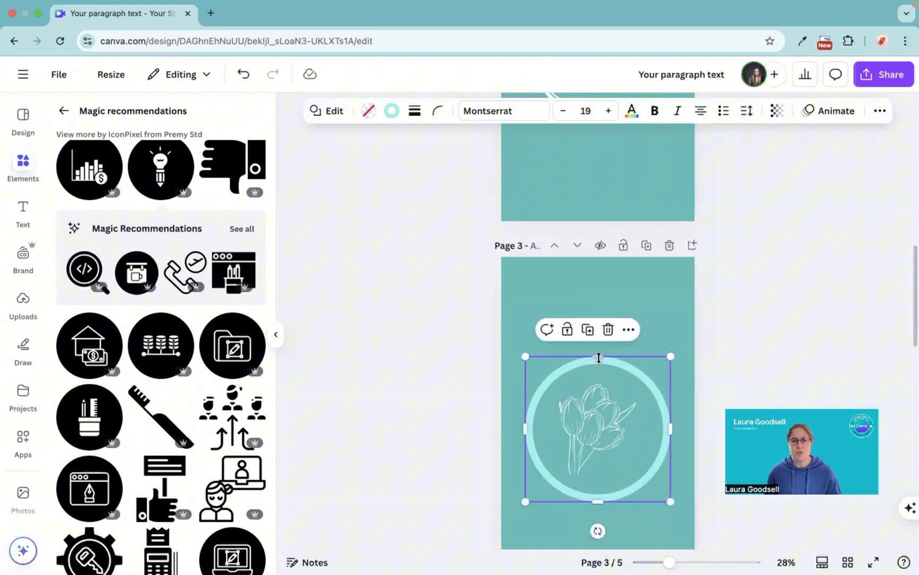
scroll(598, 357, "down", 3)
scroll(598, 357, "up", 3)
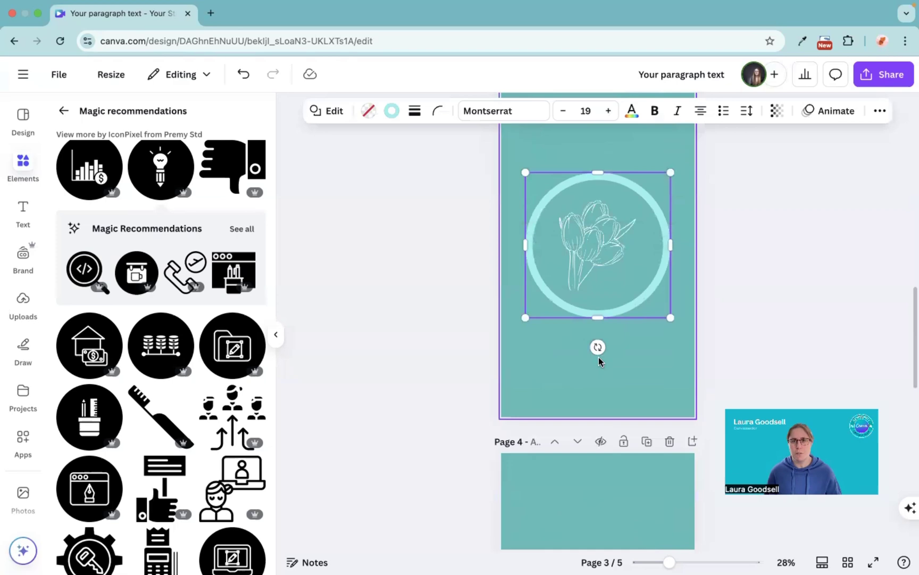
left_click(392, 110)
left_click(208, 214)
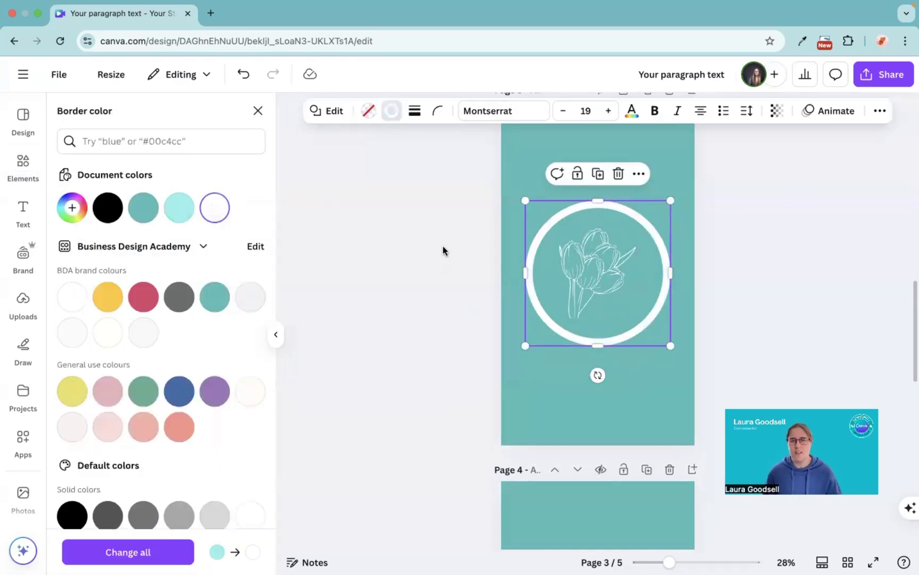
key("Escape")
Delete the circle-and-butterfly group from page 4, leaving it plain teal
scroll(442, 245, "up", 10)
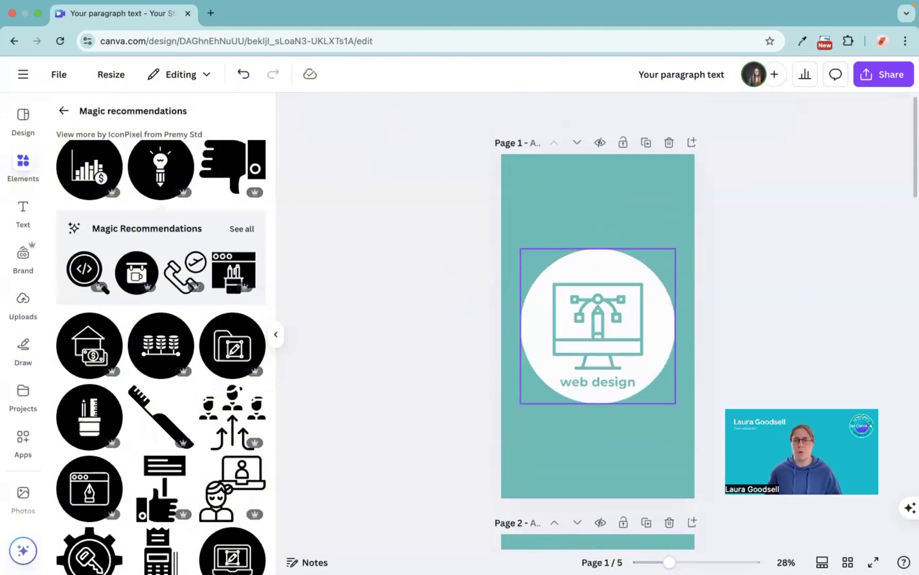
scroll(598, 305, "down", 2)
scroll(598, 288, "down", 10)
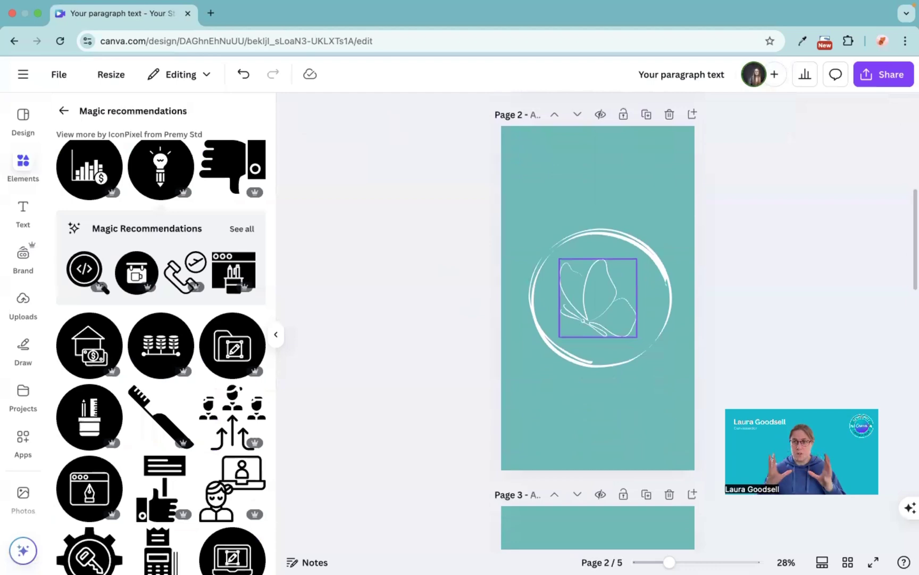
scroll(598, 298, "down", 10)
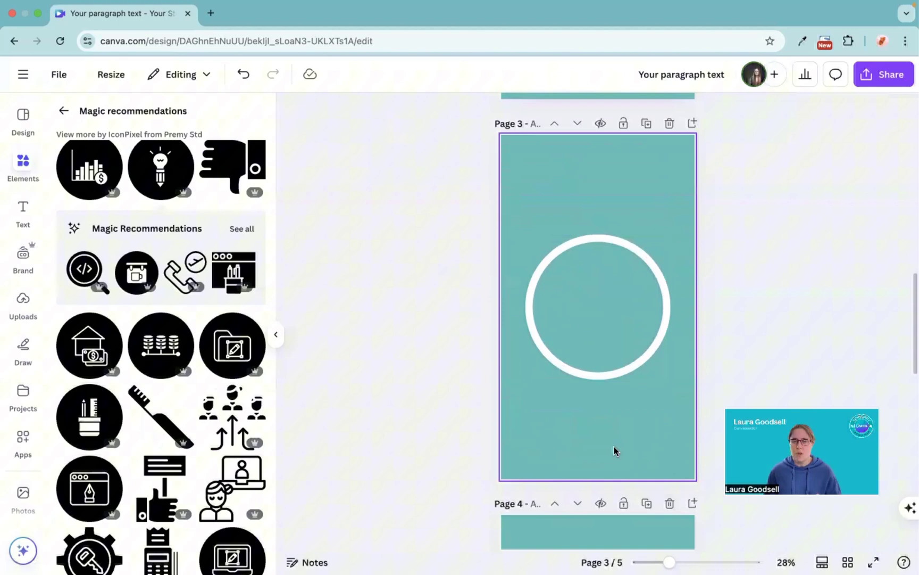
scroll(614, 447, "down", 10)
left_click_drag(427, 186, 636, 383)
key("Delete")
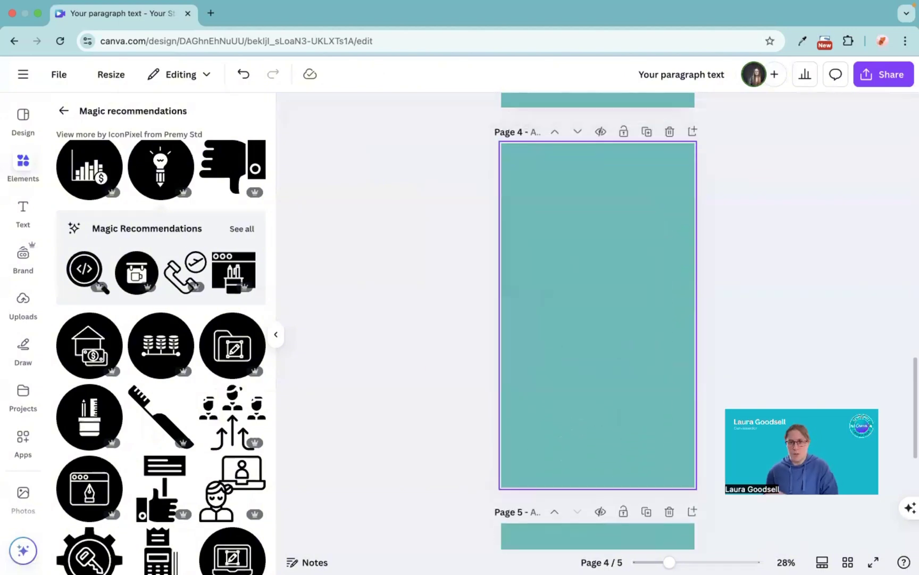
Replace the elements search with 'b' and browse its Graphics results for cutout letters
left_click(567, 270)
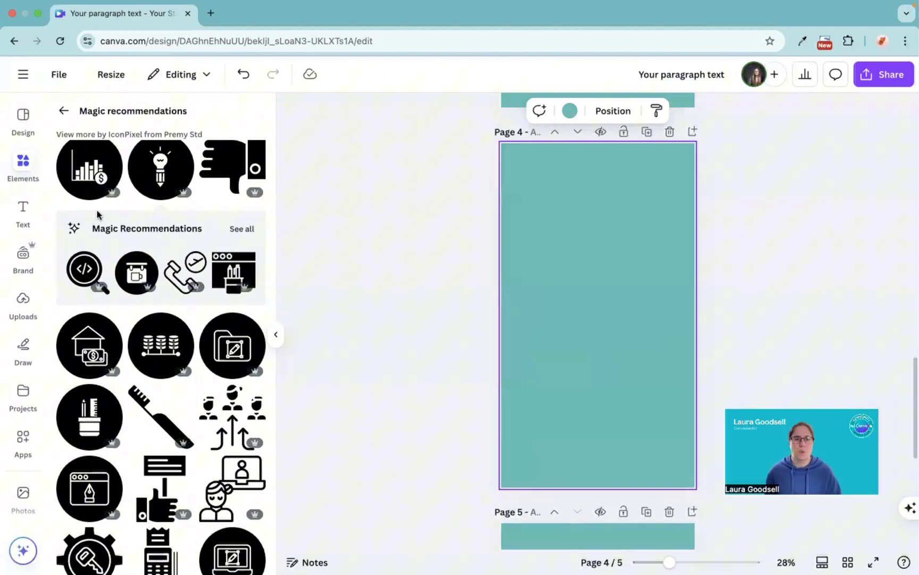
left_click(23, 163)
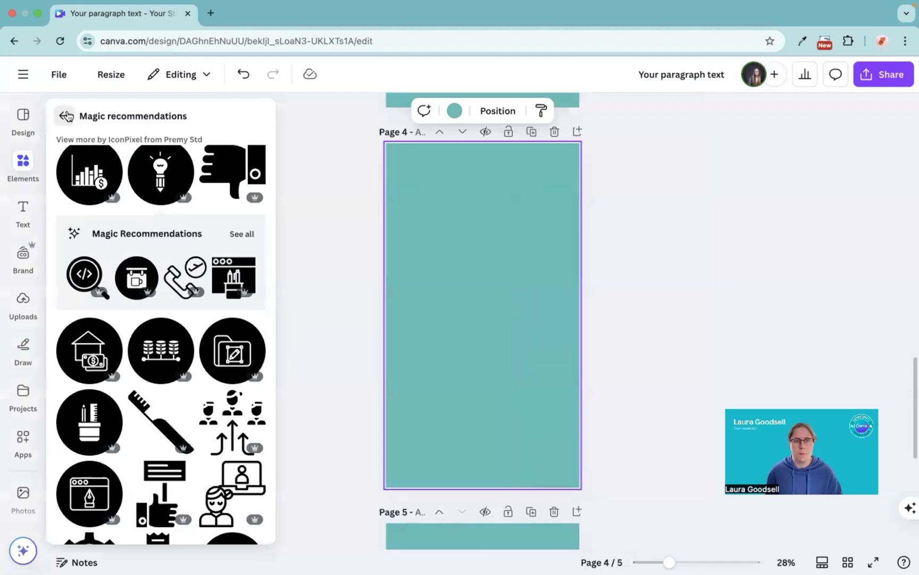
left_click(66, 116)
left_click(205, 124)
left_click_drag(175, 119, 77, 117)
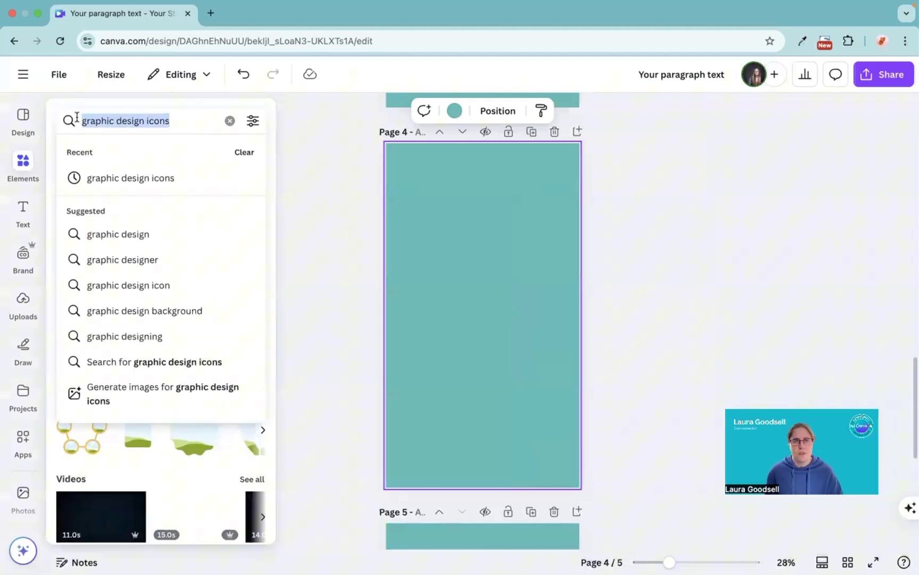
type("b")
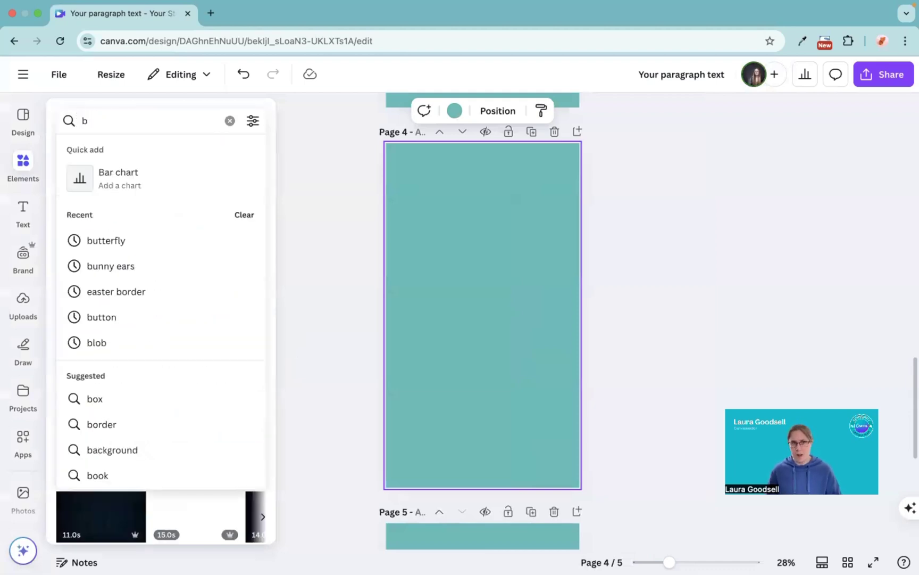
key("Return")
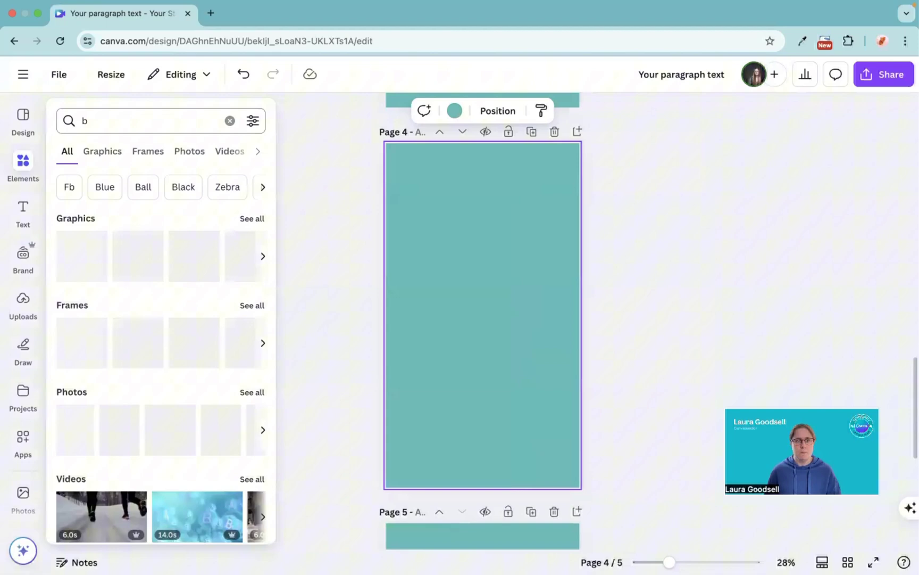
left_click(242, 218)
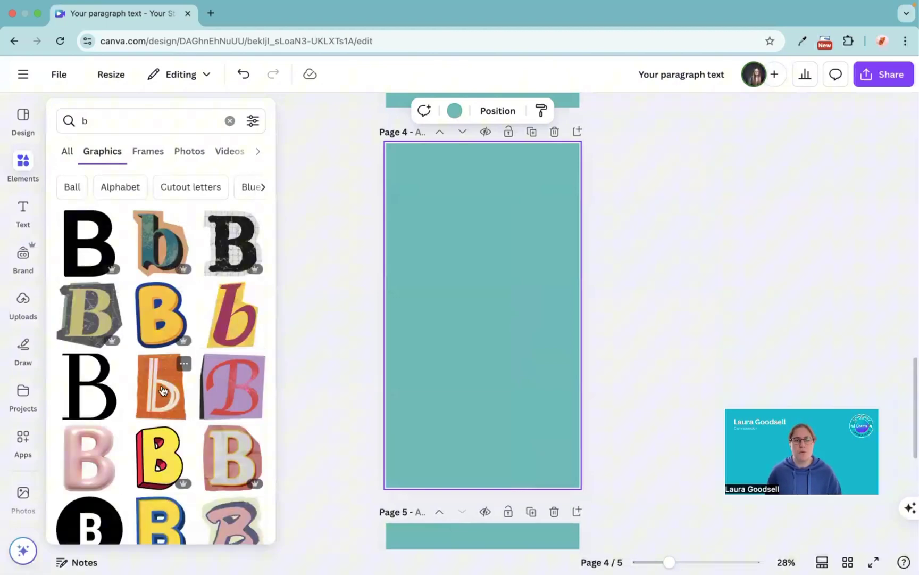
scroll(162, 385, "down", 5)
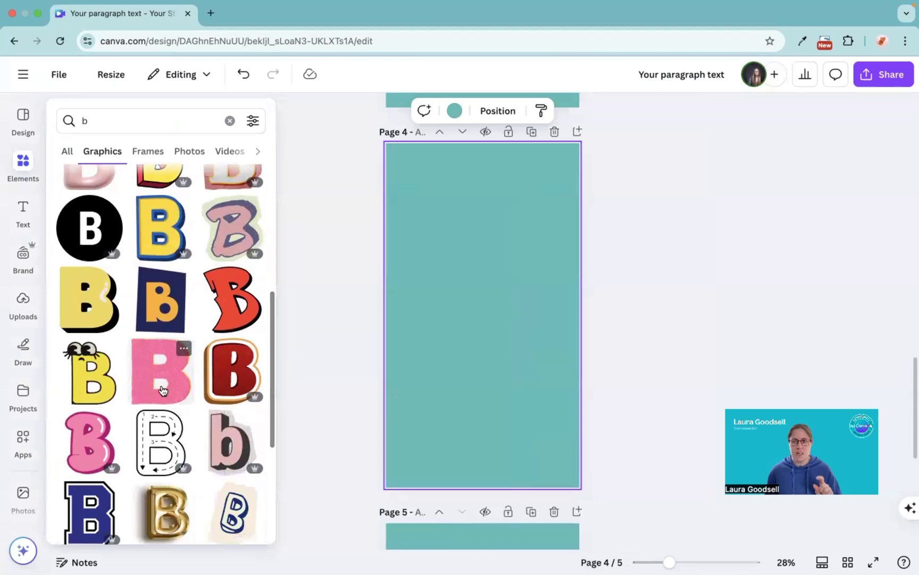
scroll(161, 391, "up", 3)
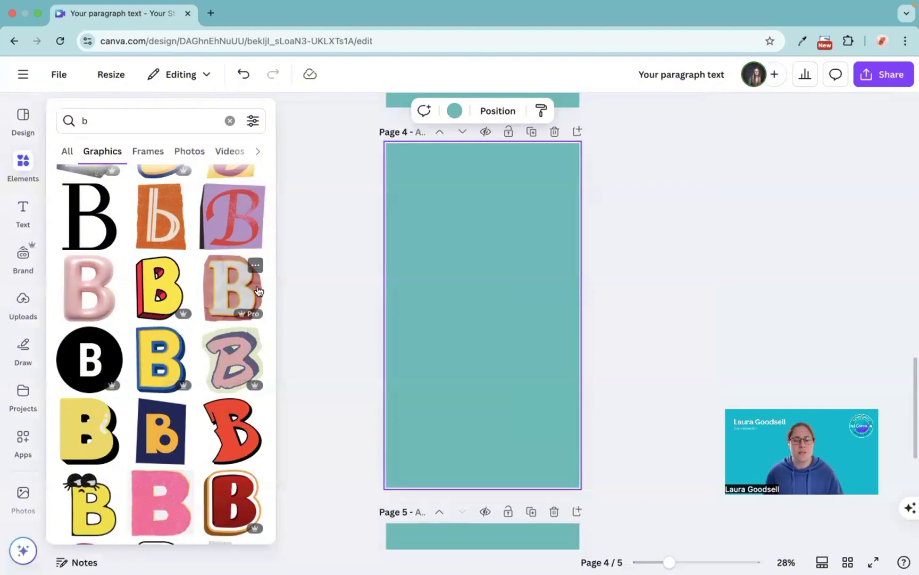
Open the ransom cut-out letter B's details and browse matching cutout letters in Magic recommendations
left_click(255, 264)
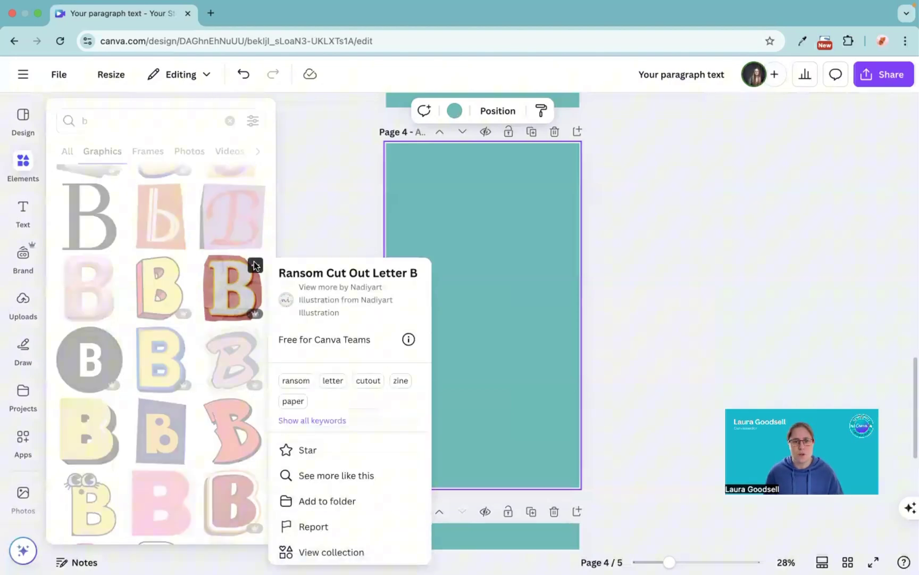
left_click(331, 477)
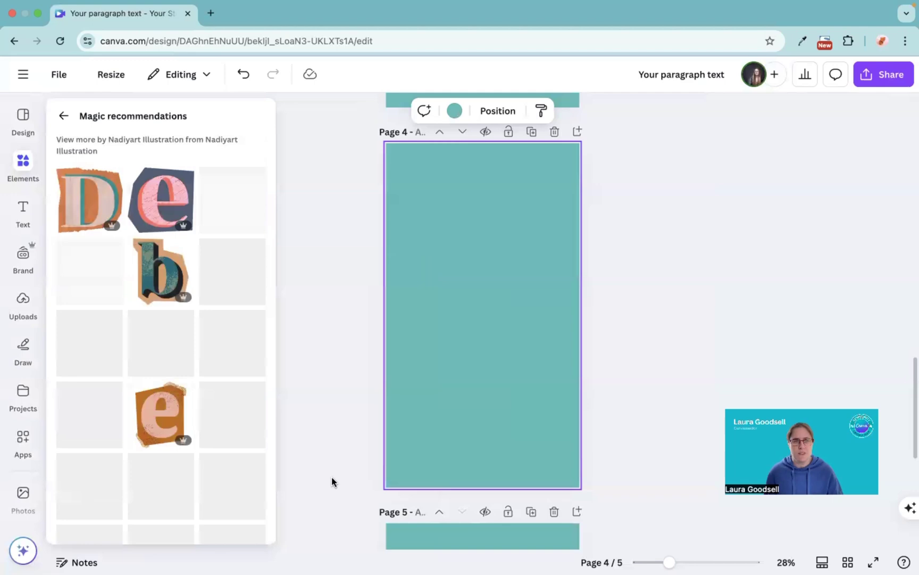
scroll(132, 350, "down", 3)
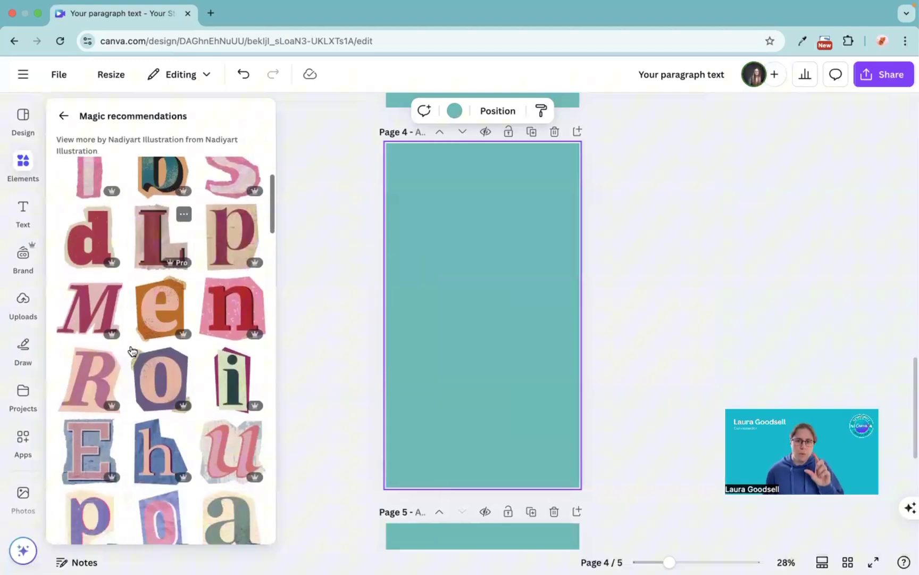
scroll(132, 351, "down", 3)
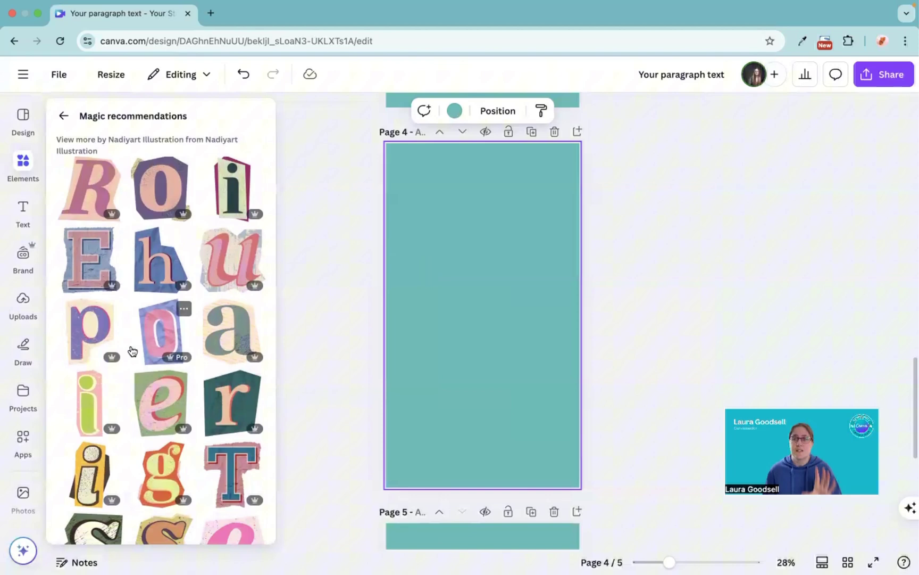
scroll(132, 350, "down", 2)
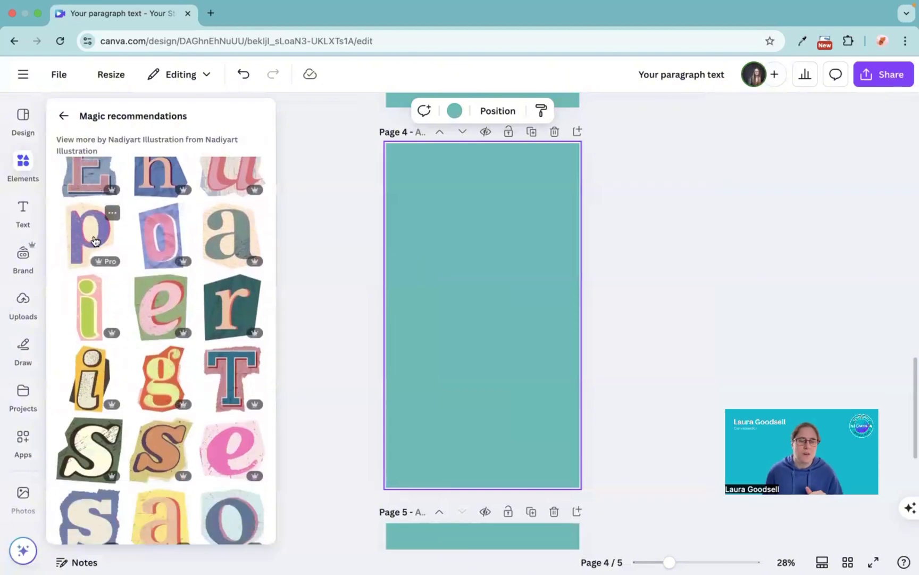
scroll(128, 381, "up", 5)
scroll(125, 380, "up", 3)
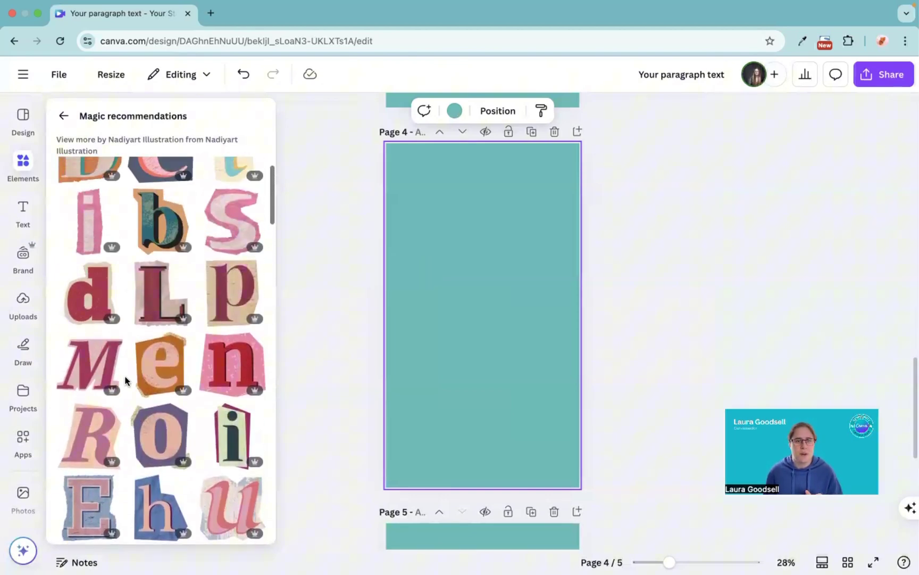
Add the cutout letter d to page 4 and delete the tulip ring from page 5
left_click(89, 338)
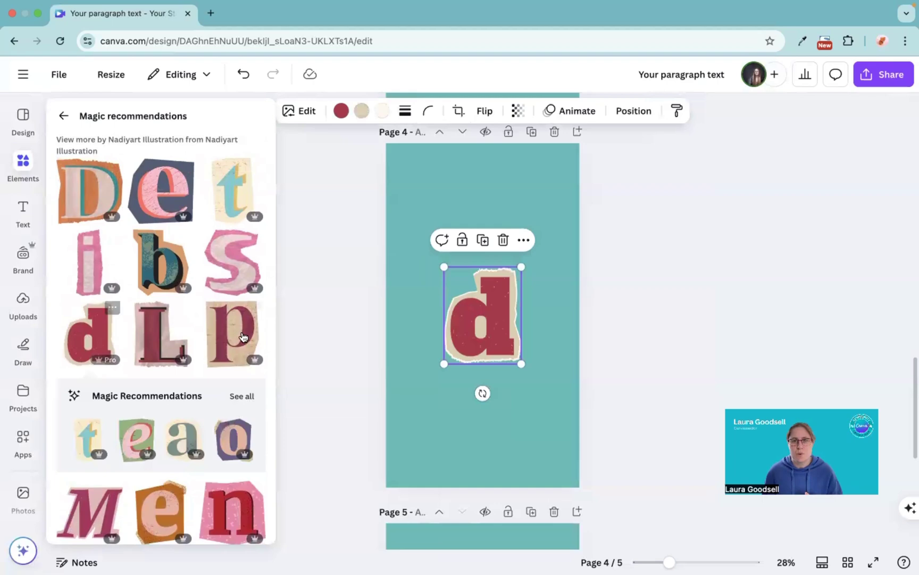
scroll(493, 393, "down", 3)
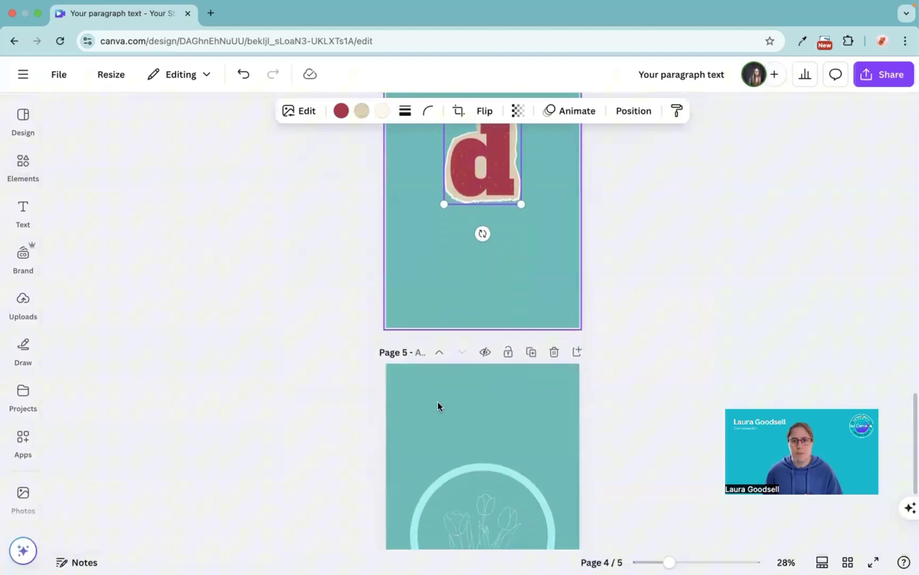
left_click(435, 498)
key("Delete")
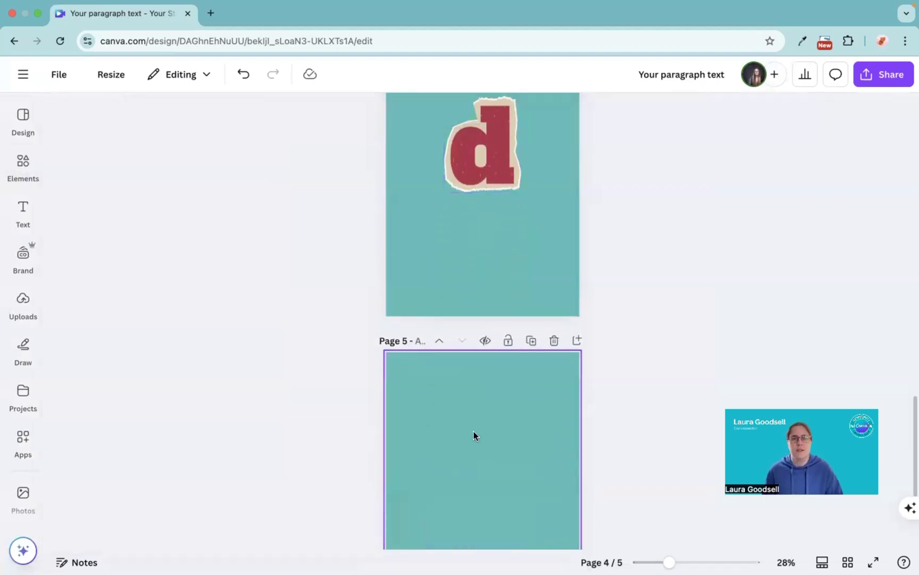
Add the orange torn-paper cutout 'e' sticker to page 5
scroll(474, 435, "down", 3)
left_click(31, 175)
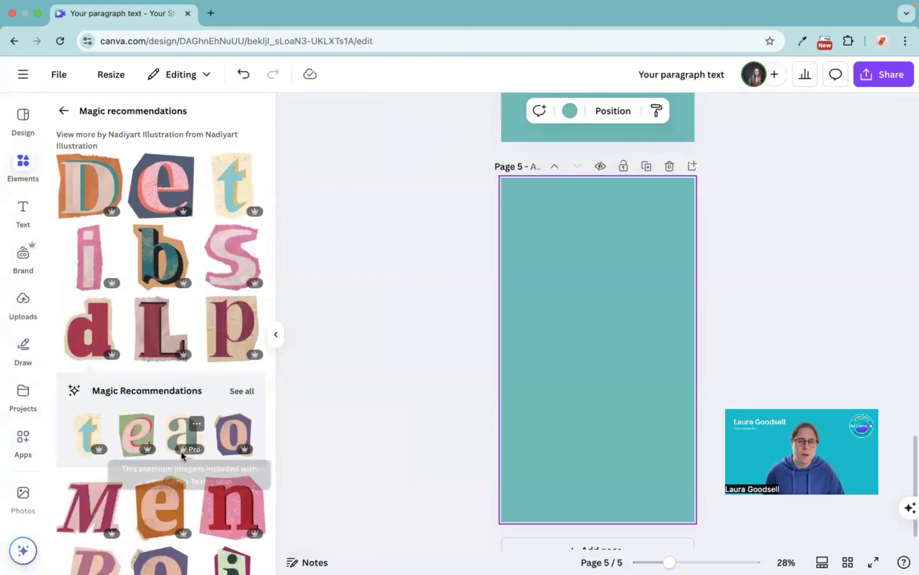
scroll(181, 451, "down", 8)
scroll(175, 425, "up", 3)
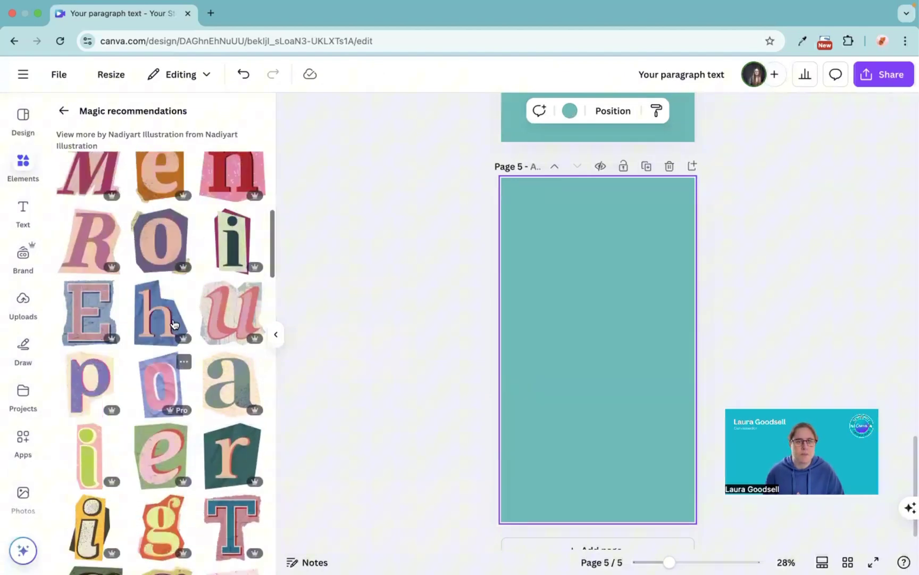
left_click(152, 293)
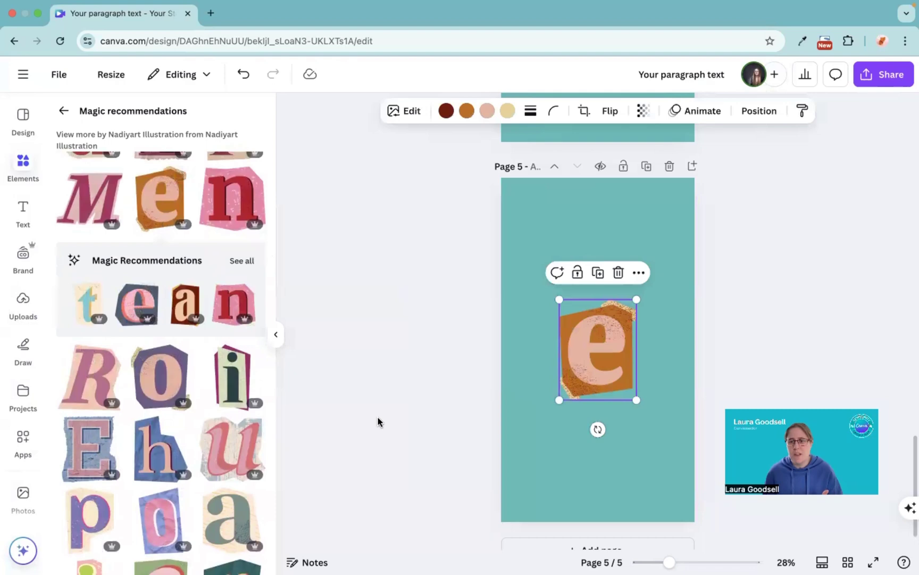
scroll(605, 425, "down", 1)
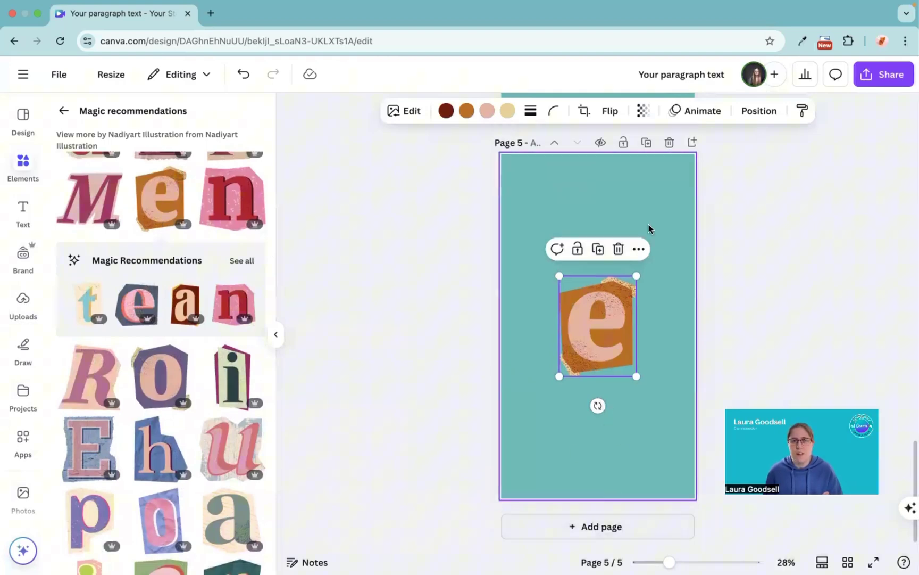
Add a sixth page and place the blue cutout 's' sticker on it
left_click(614, 527)
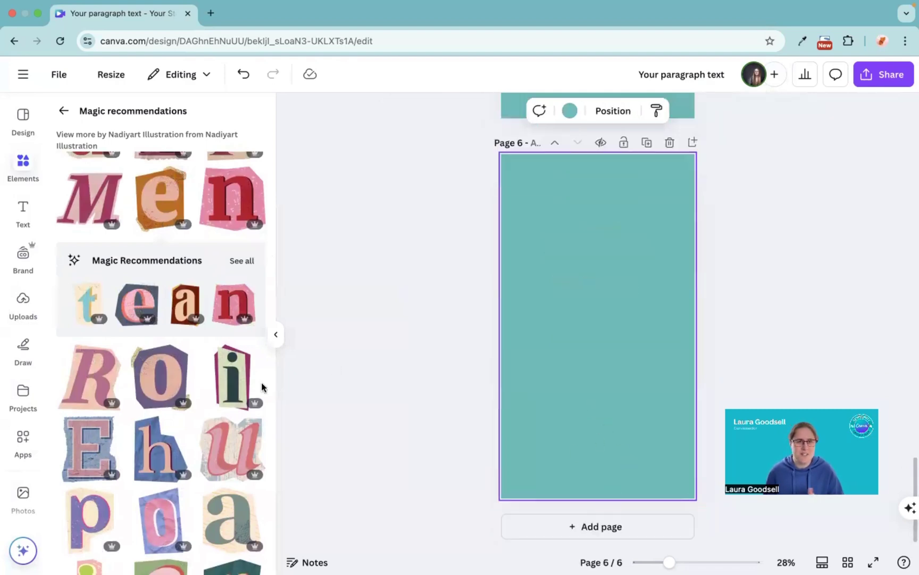
scroll(152, 431, "down", 10)
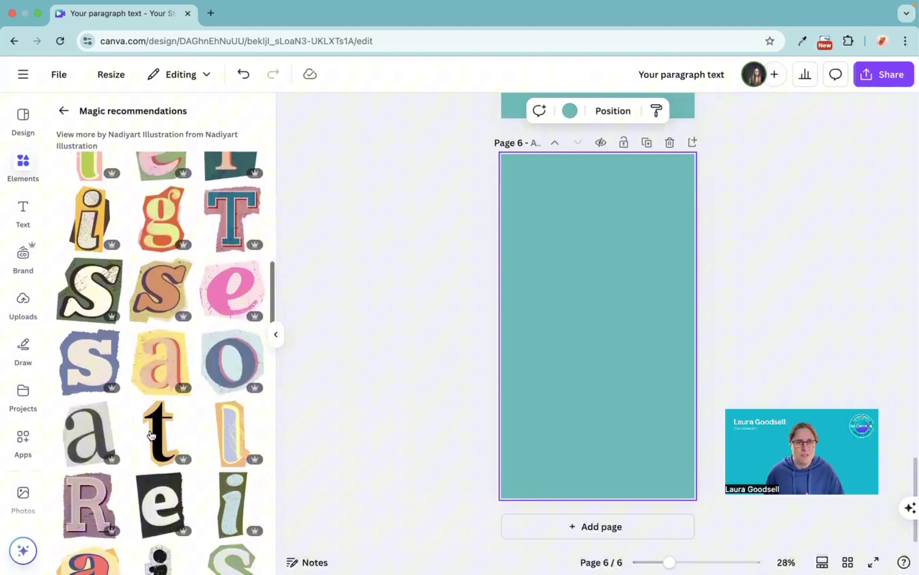
scroll(88, 351, "down", 1)
left_click(85, 343)
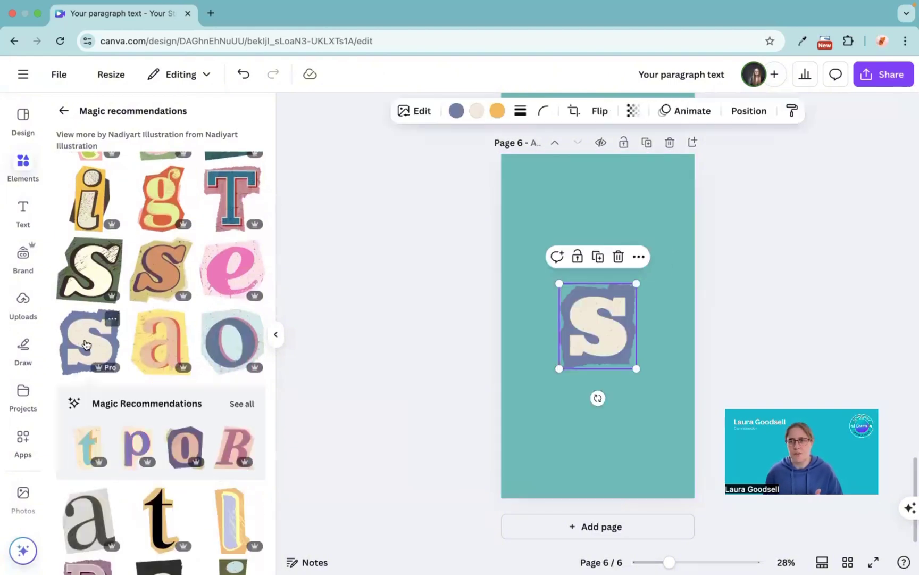
left_click(560, 191)
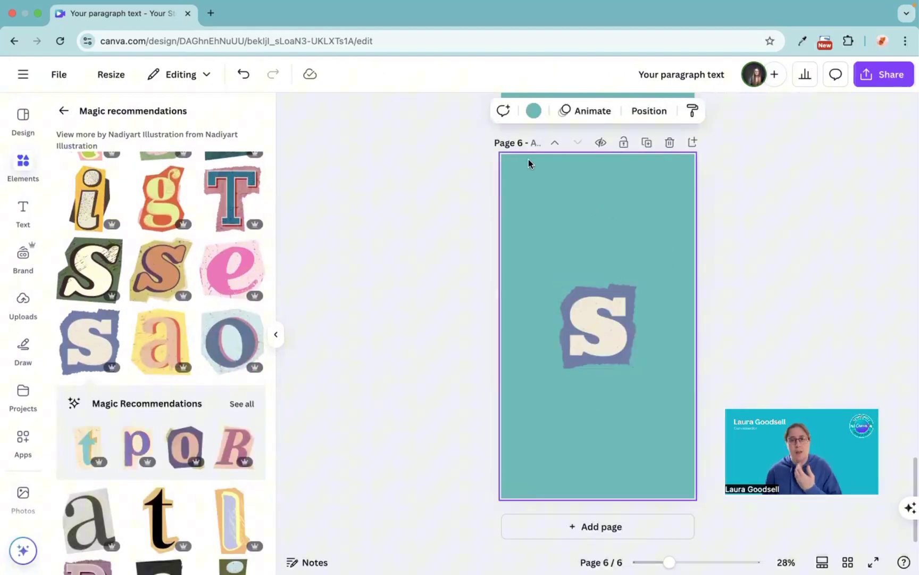
Give page 6 a cream background after briefly trying blue-grey
left_click(530, 112)
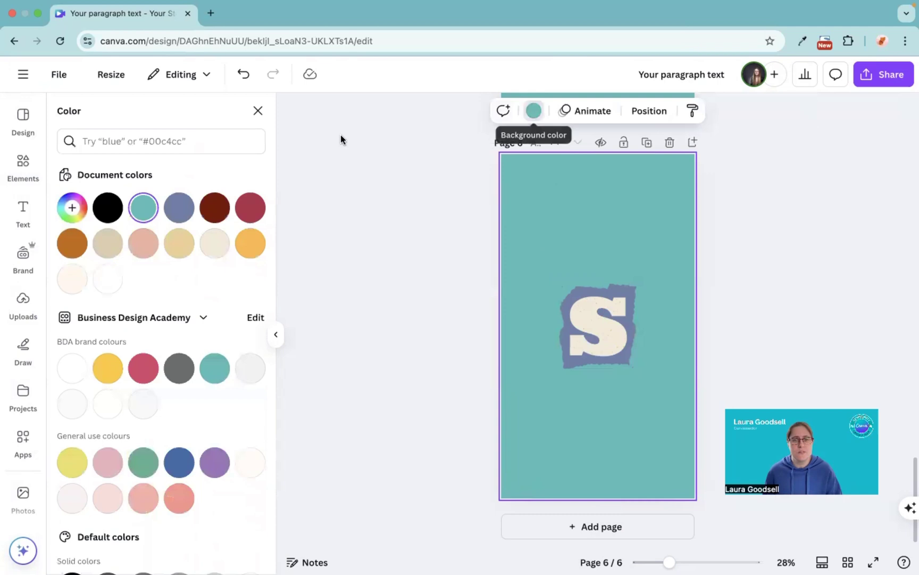
scroll(136, 298, "down", 5)
scroll(159, 255, "up", 5)
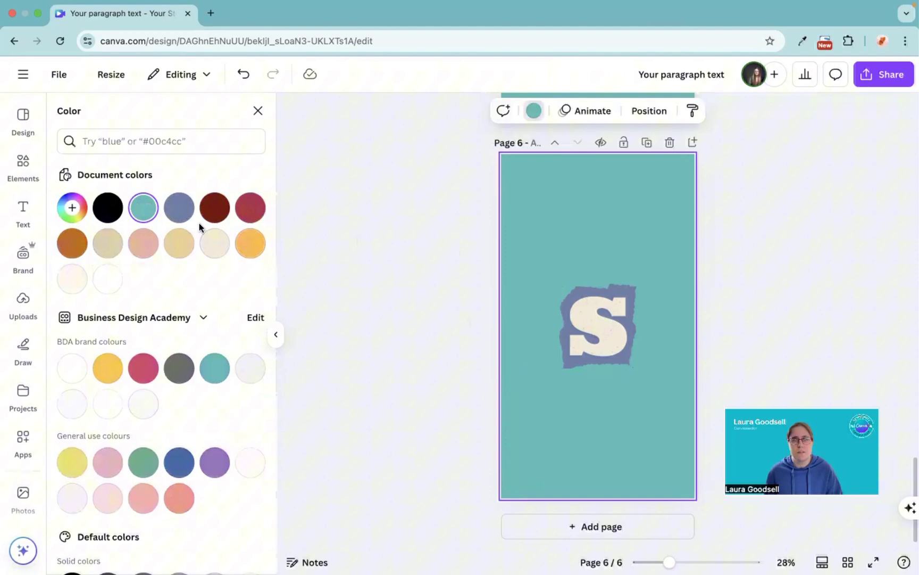
left_click(179, 207)
left_click(219, 247)
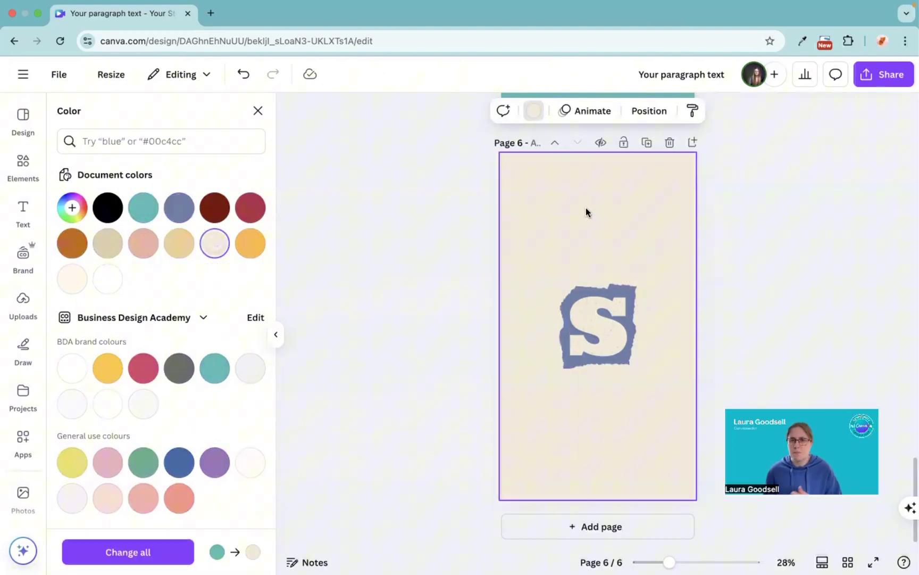
Make page 5's background orange and page 4's background dark red
scroll(586, 210, "up", 10)
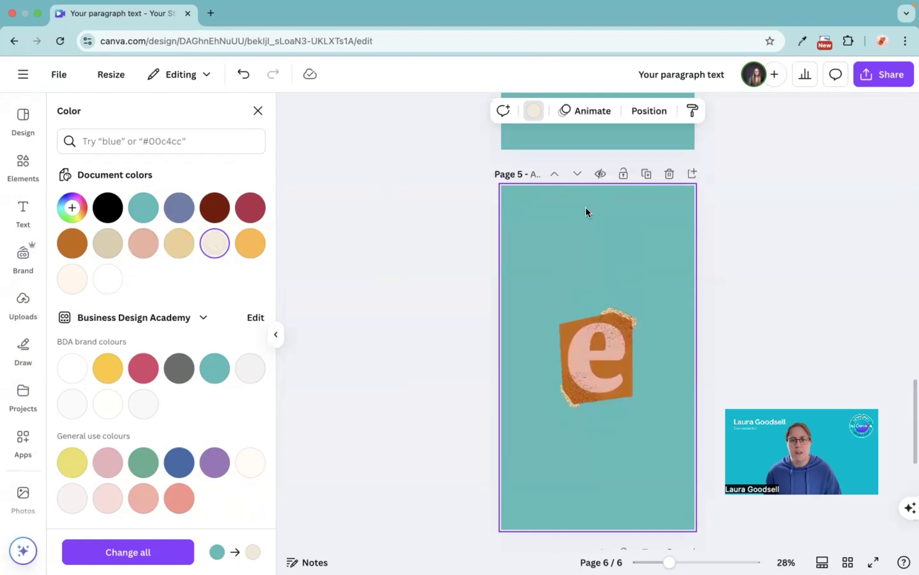
left_click(248, 246)
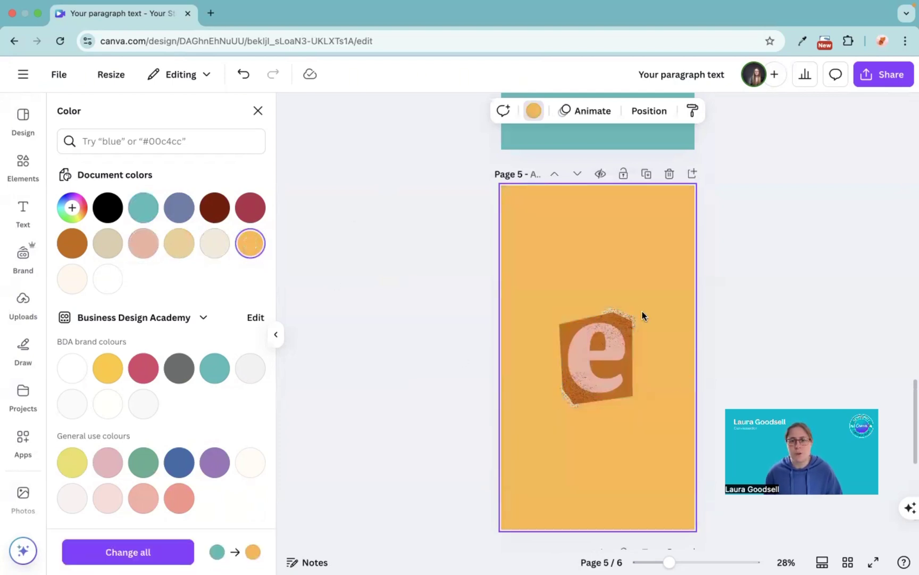
scroll(599, 321, "up", 2)
scroll(599, 322, "up", 4)
left_click(541, 332)
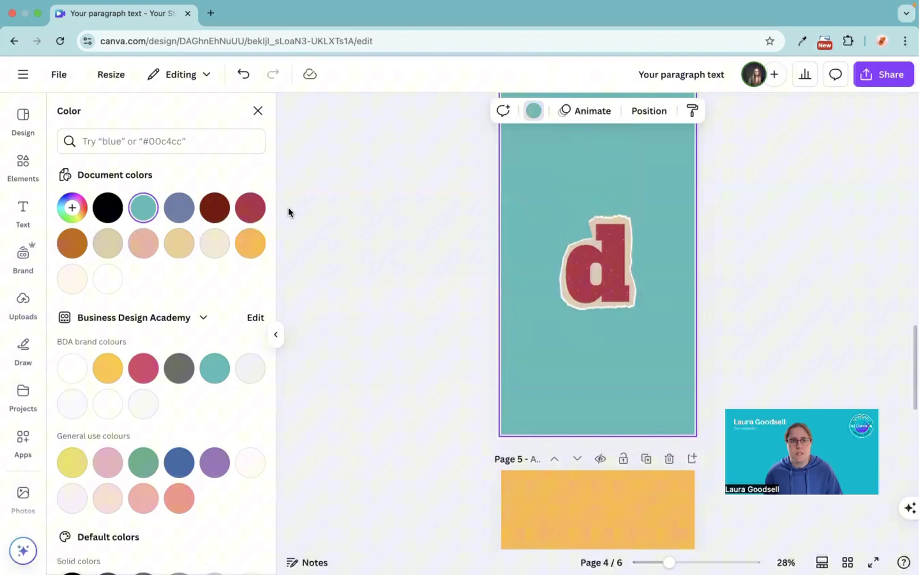
left_click(253, 209)
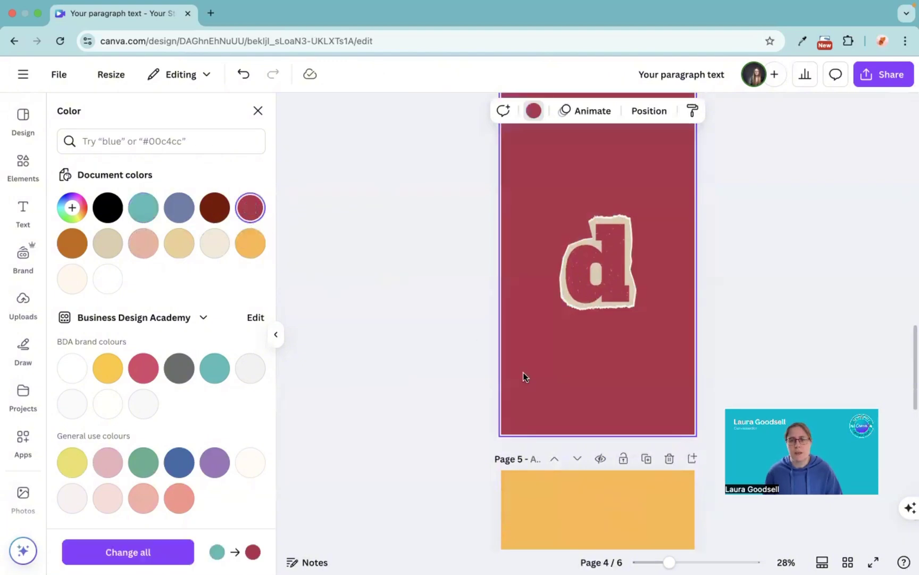
scroll(523, 374, "down", 12)
scroll(523, 375, "down", 3)
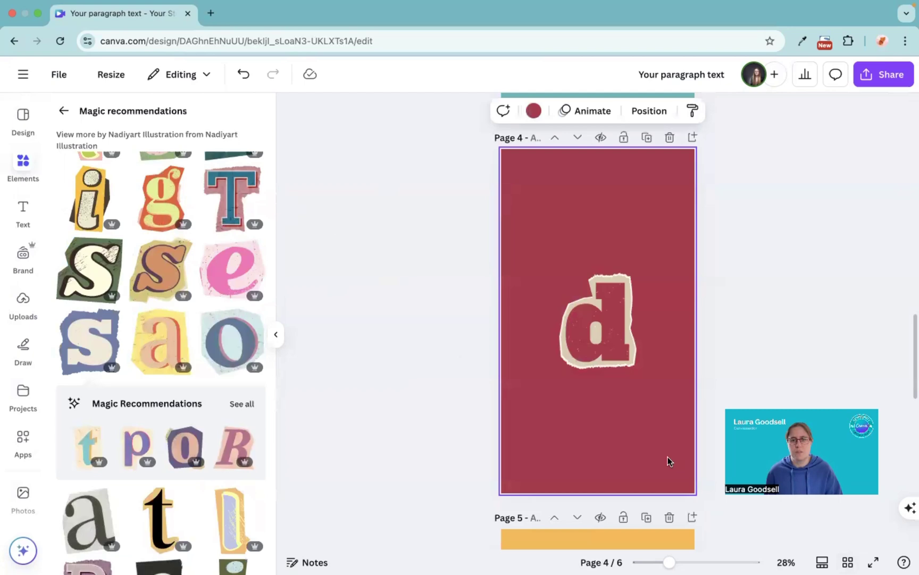
left_click(847, 562)
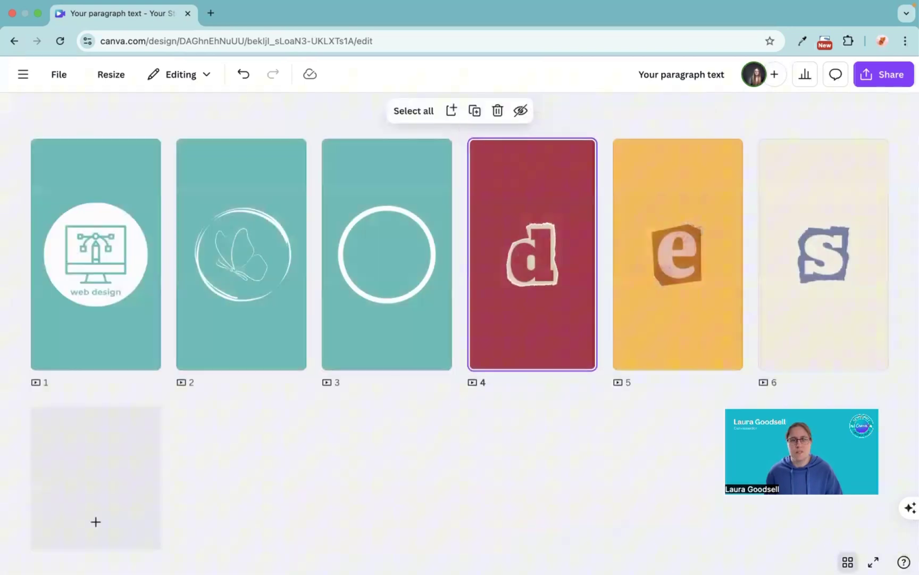